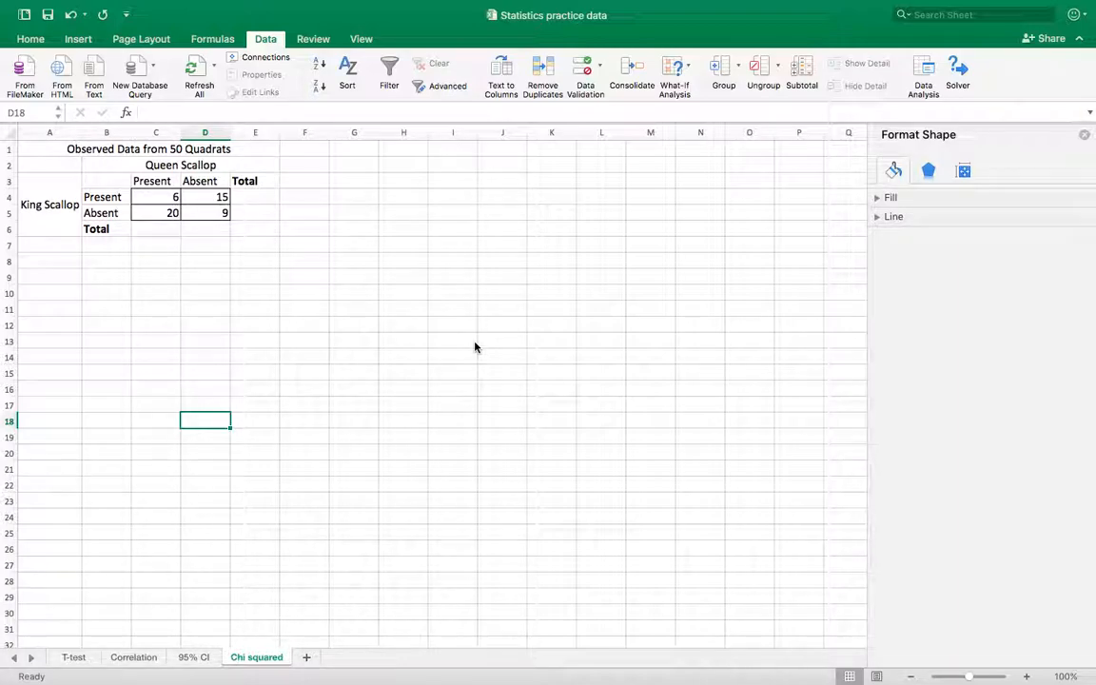
Step: Switch to the BioNinja Chi Squared Test page in Safari and read from quadrat sampling through the scallop example to the expected-frequency formula
{"action": "key", "text": "ctrl+Right"}
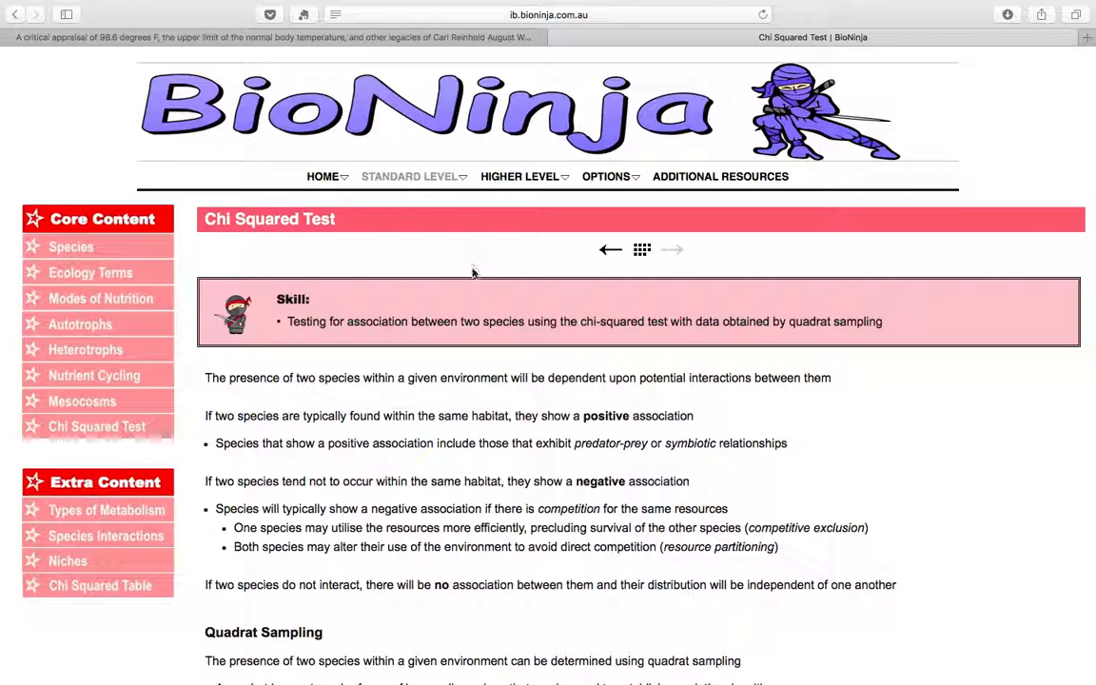
{"action": "scroll", "coordinate": [430, 414], "scroll_direction": "up", "scroll_amount": 1}
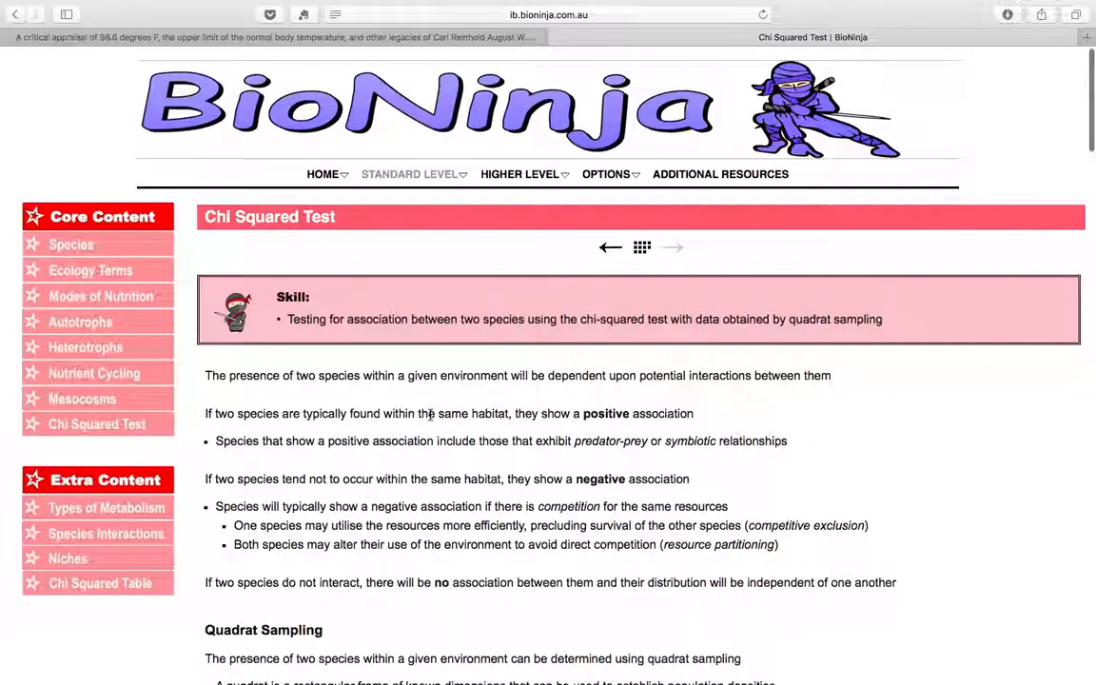
{"action": "scroll", "coordinate": [430, 415], "scroll_direction": "down", "scroll_amount": 2}
{"action": "scroll", "coordinate": [430, 415], "scroll_direction": "down", "scroll_amount": 6}
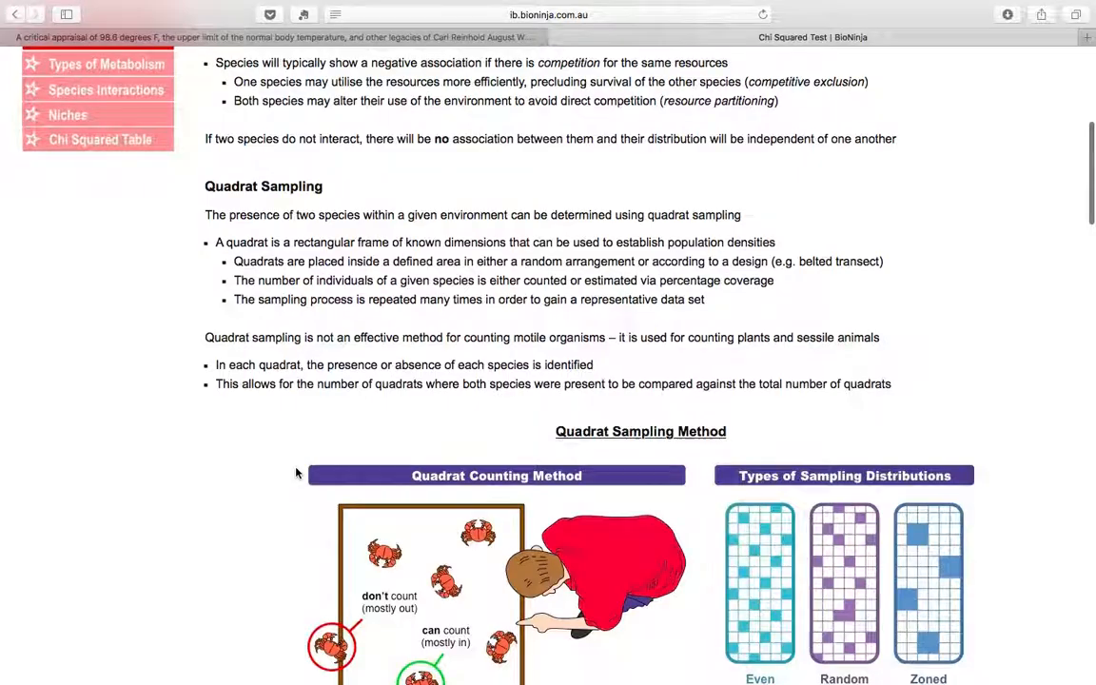
{"action": "scroll", "coordinate": [296, 473], "scroll_direction": "down", "scroll_amount": 2}
{"action": "scroll", "coordinate": [296, 473], "scroll_direction": "down", "scroll_amount": 1}
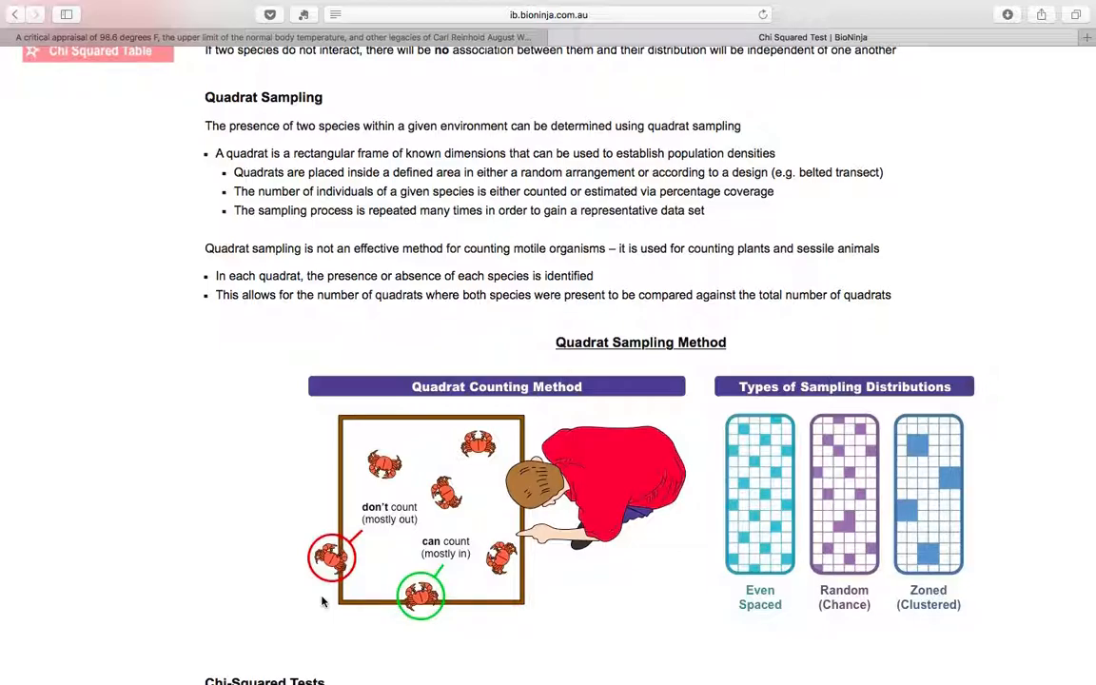
{"action": "scroll", "coordinate": [321, 601], "scroll_direction": "down", "scroll_amount": 5}
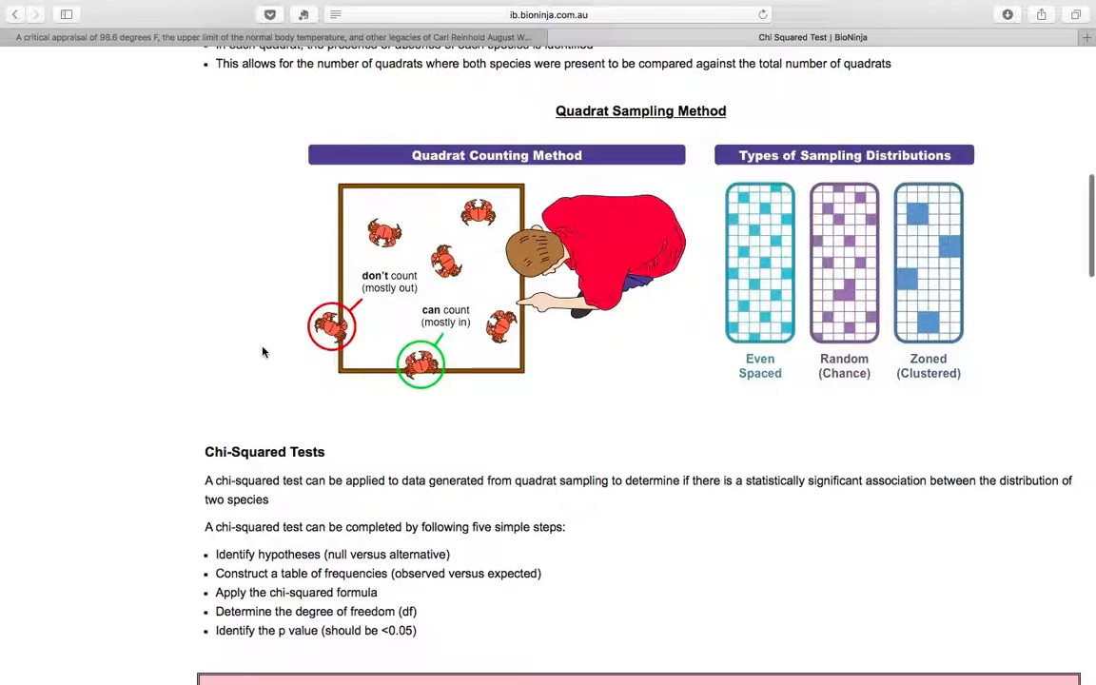
{"action": "scroll", "coordinate": [264, 352], "scroll_direction": "down", "scroll_amount": 1}
{"action": "scroll", "coordinate": [264, 352], "scroll_direction": "down", "scroll_amount": 1}
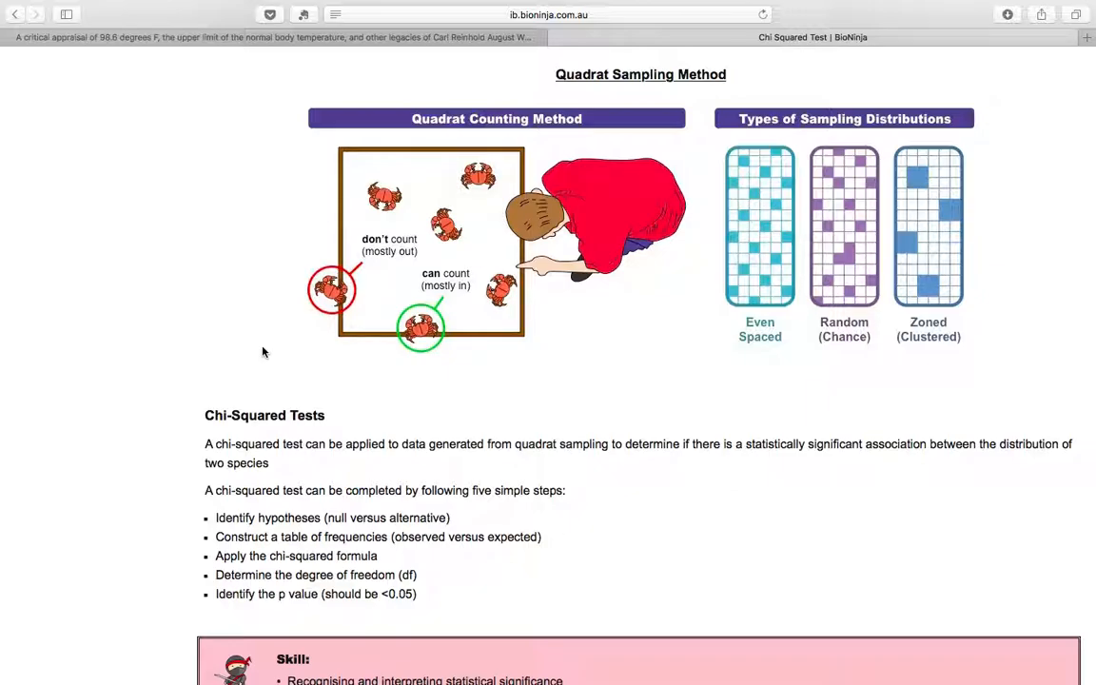
{"action": "scroll", "coordinate": [264, 352], "scroll_direction": "down", "scroll_amount": 5}
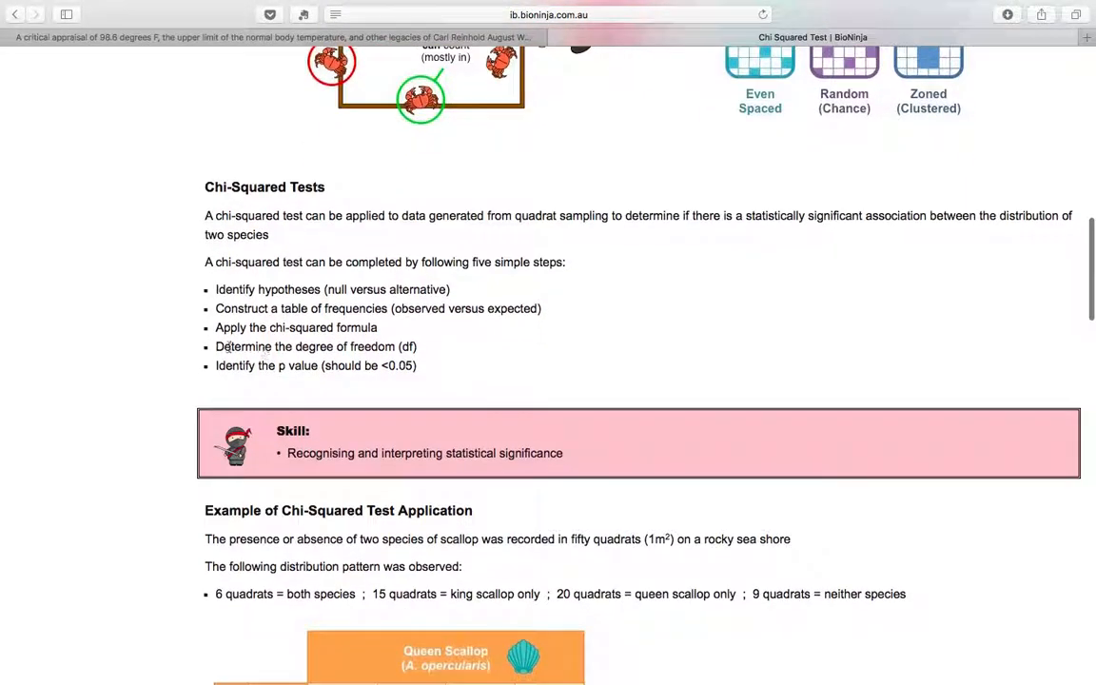
{"action": "scroll", "coordinate": [175, 356], "scroll_direction": "down", "scroll_amount": 10}
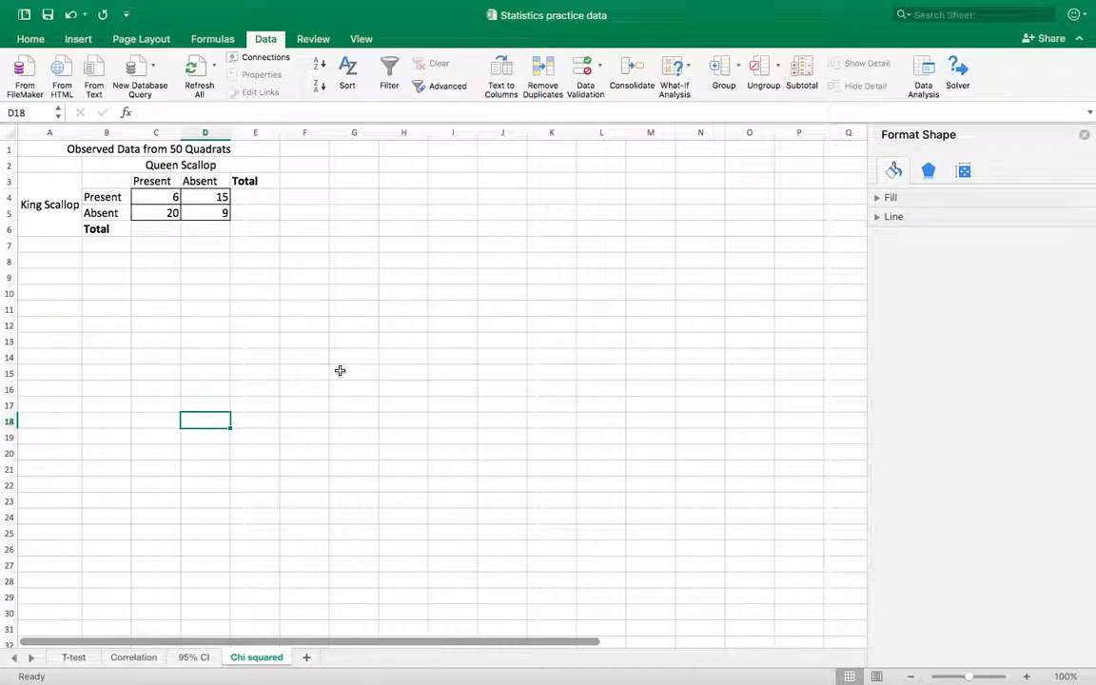
{"action": "key", "text": "super+Tab"}
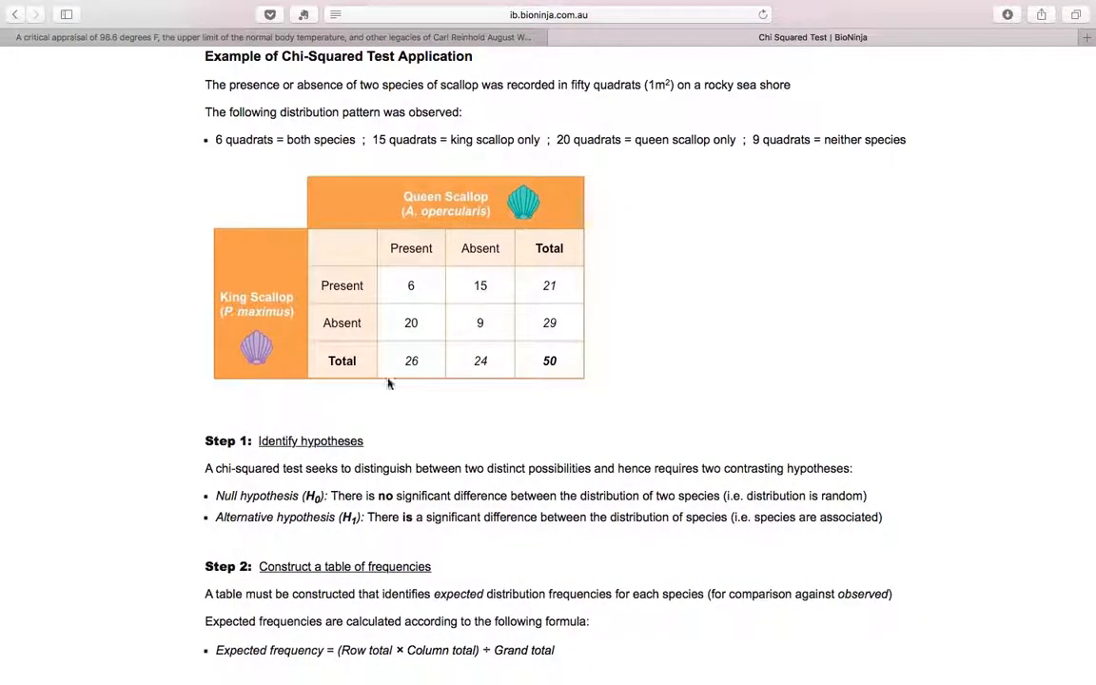
Step: Return to the Excel sheet, total the queen scallop present column in C6 with =SUM(C4:C5), and fill the formula across to E6
{"action": "key", "text": "super+Tab"}
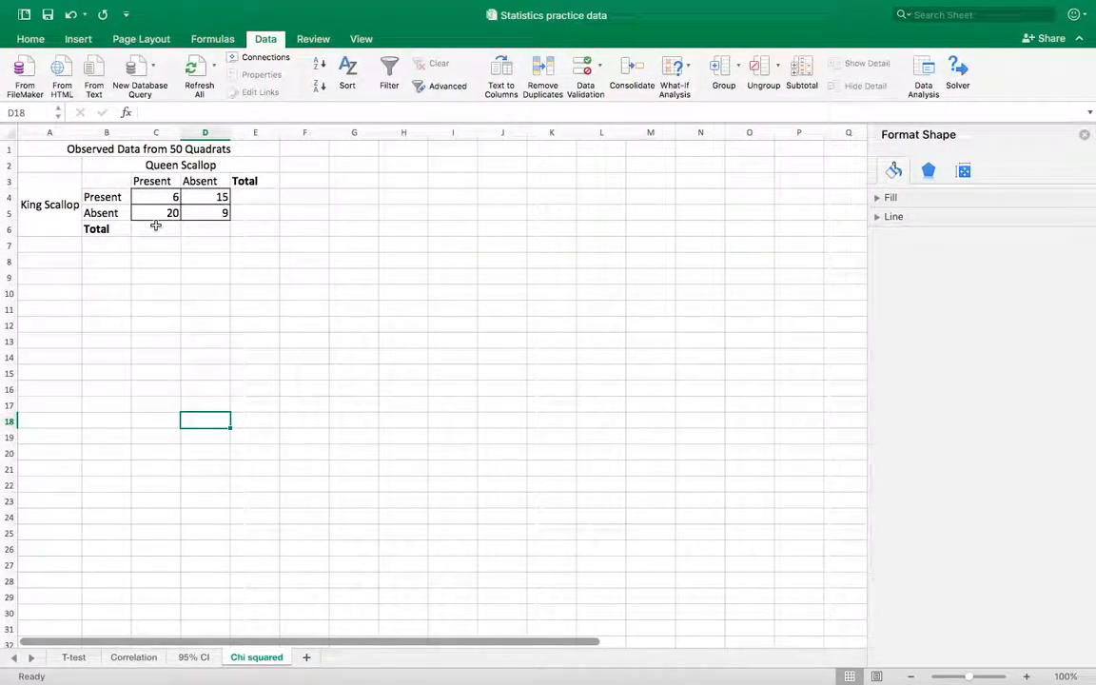
{"action": "left_click", "coordinate": [157, 227]}
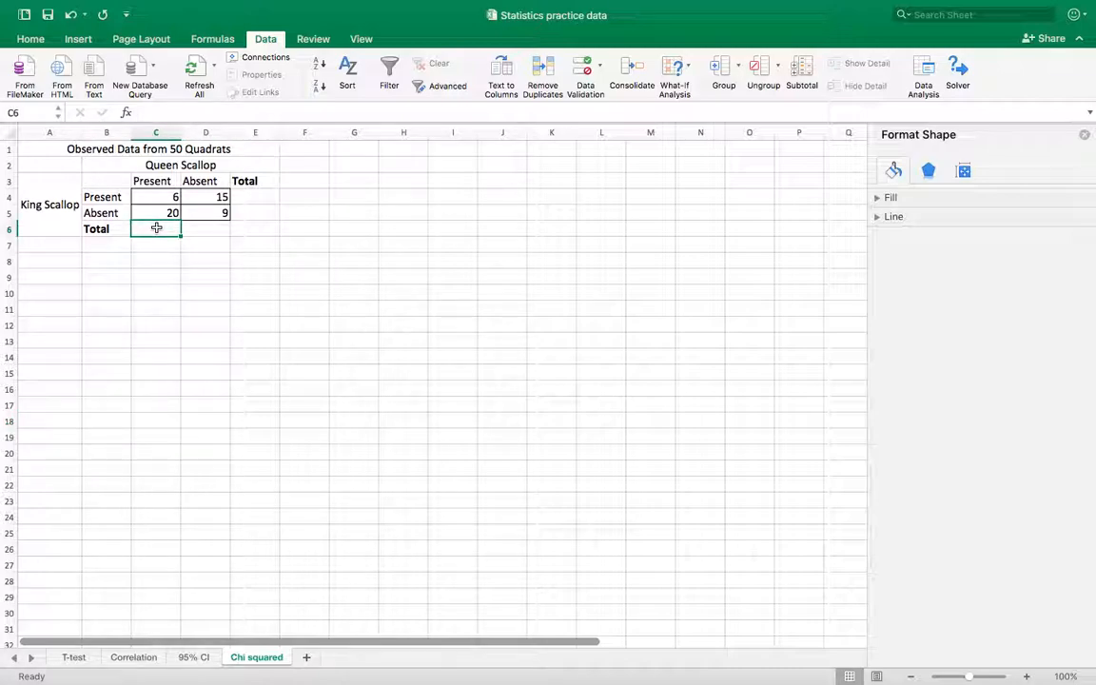
{"action": "type", "text": "=SU"}
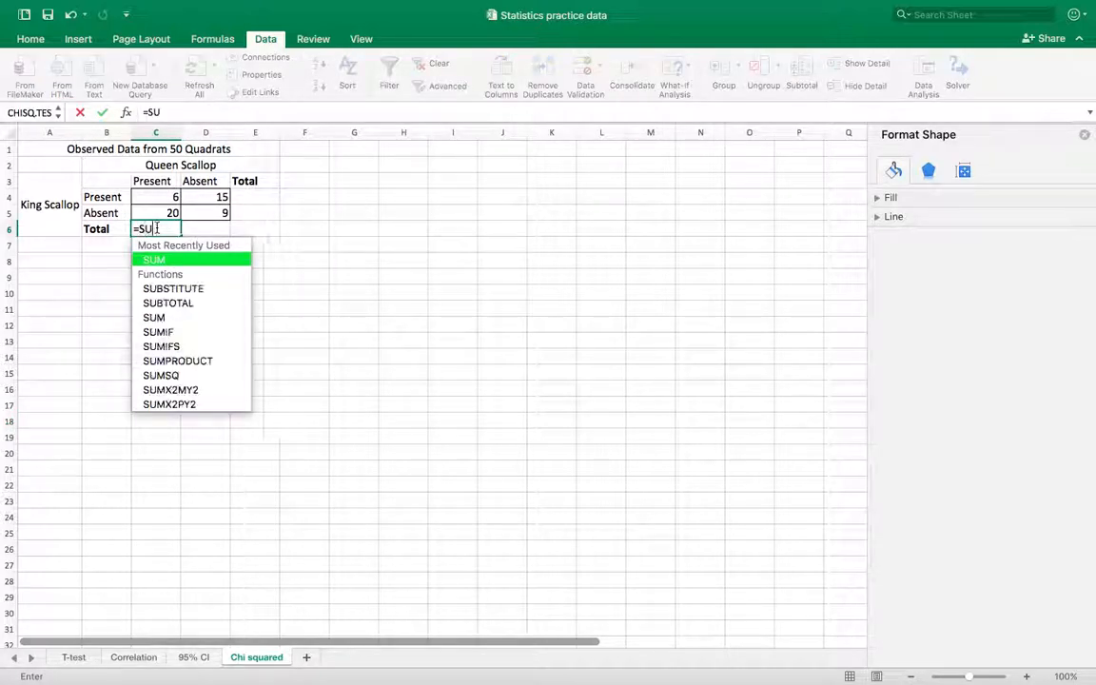
{"action": "type", "text": "M("}
{"action": "left_click_drag", "start_coordinate": [152, 197], "coordinate": [167, 212]}
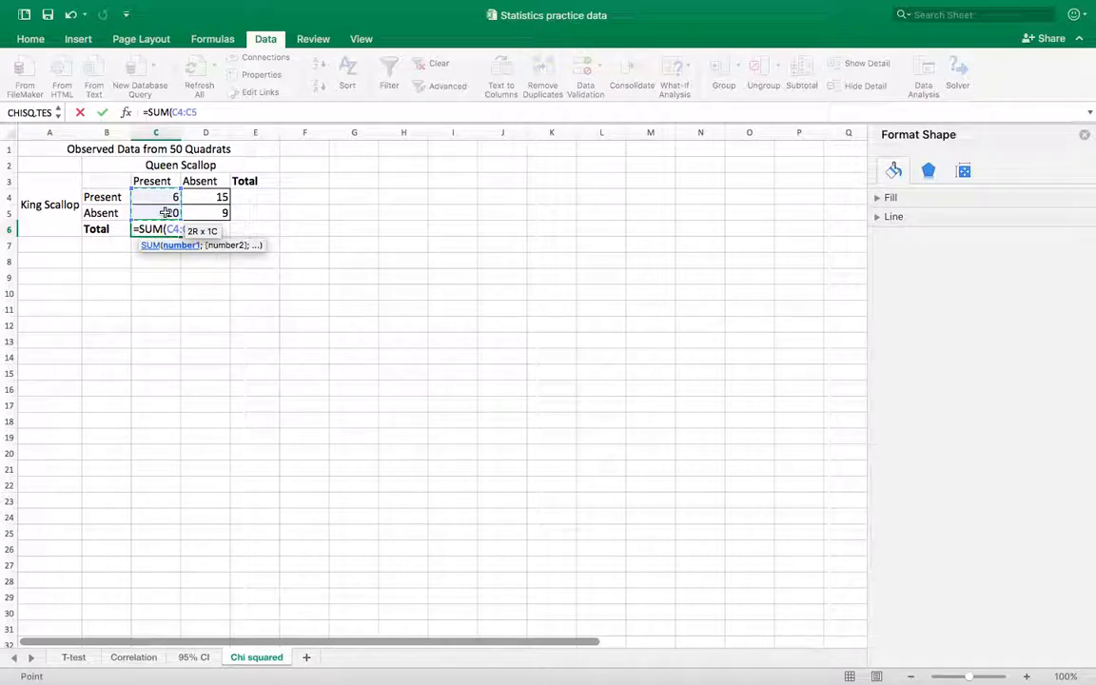
{"action": "key", "text": "Return"}
{"action": "left_click", "coordinate": [172, 230]}
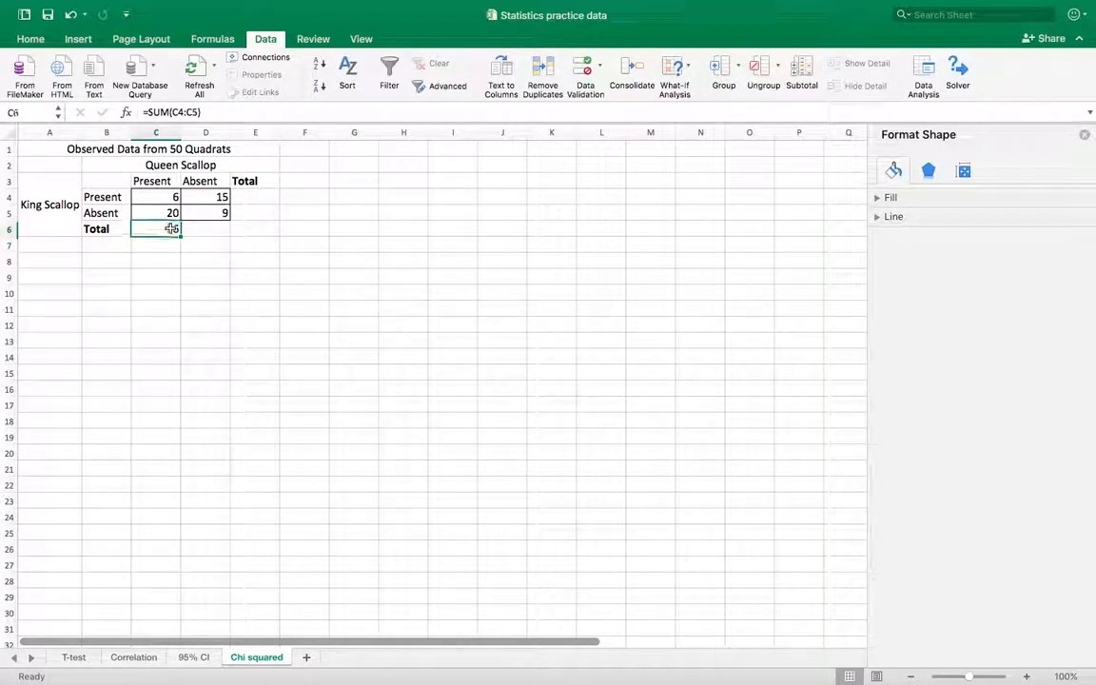
{"action": "left_click_drag", "start_coordinate": [180, 235], "coordinate": [263, 226]}
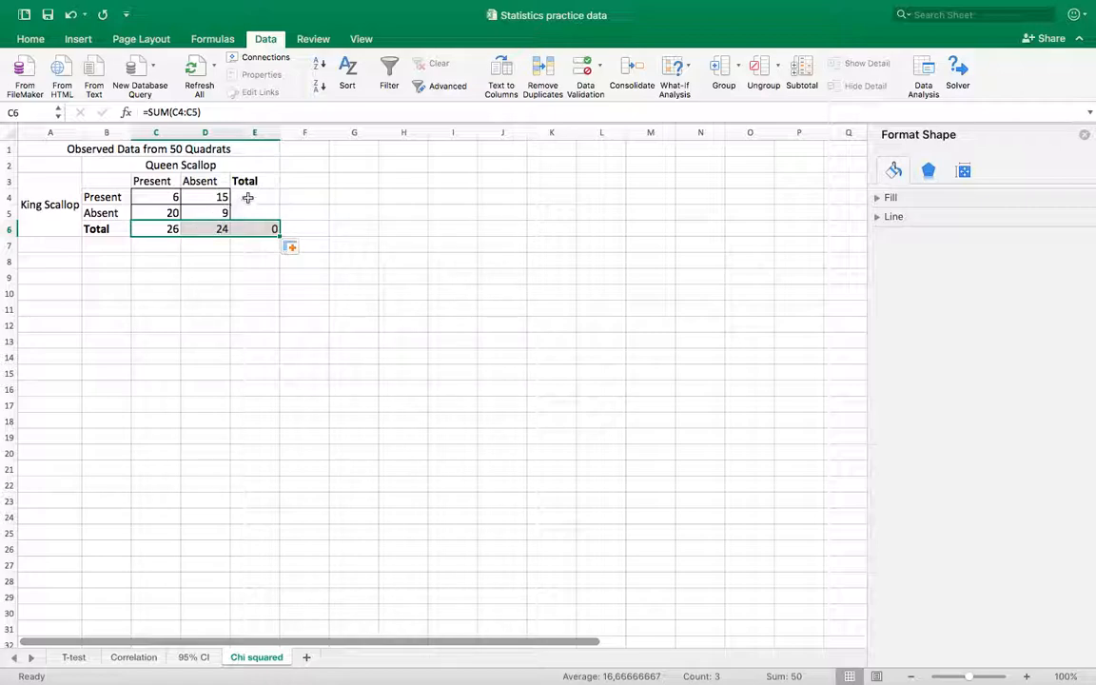
{"action": "left_click", "coordinate": [248, 197]}
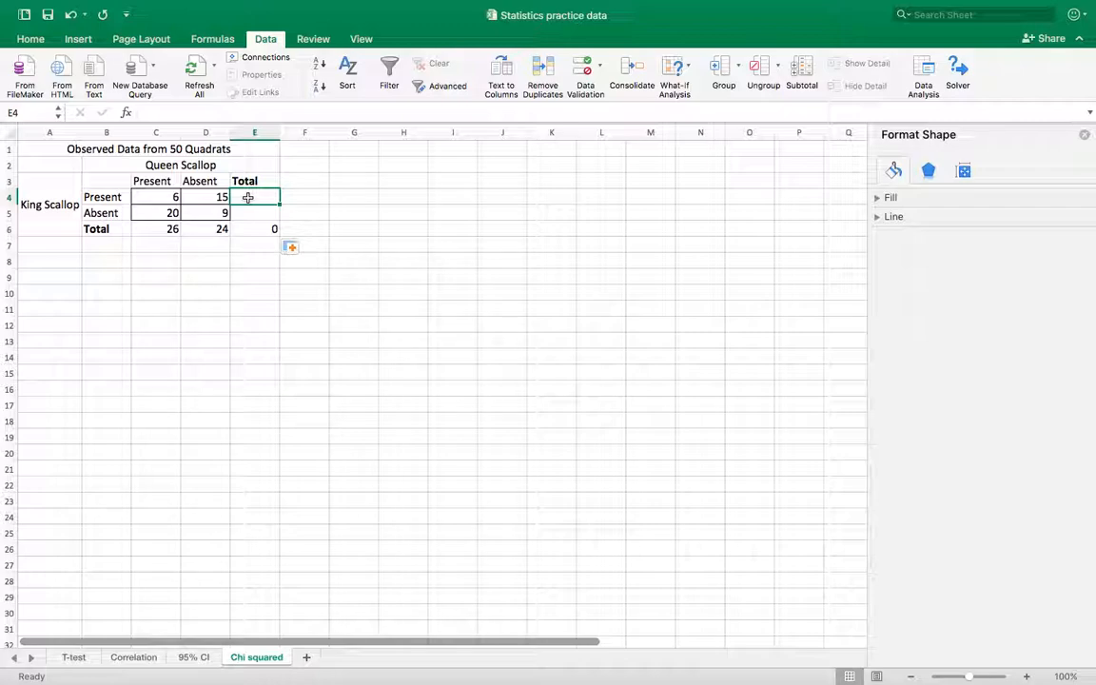
{"action": "type", "text": "="}
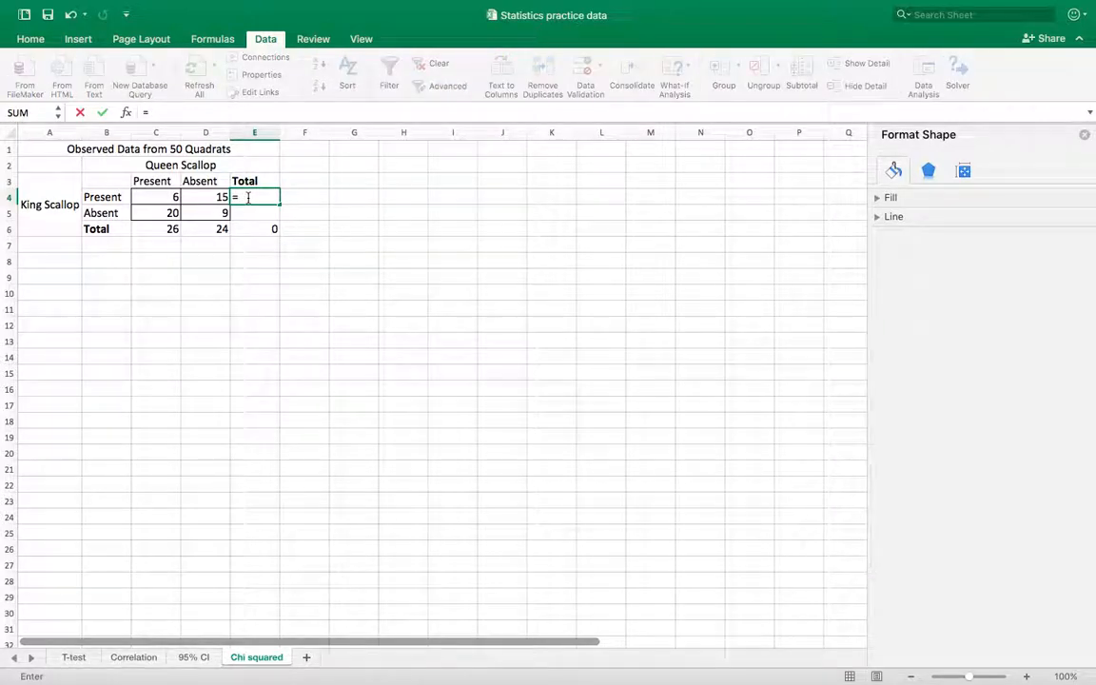
{"action": "left_click_drag", "start_coordinate": [163, 197], "coordinate": [188, 197]}
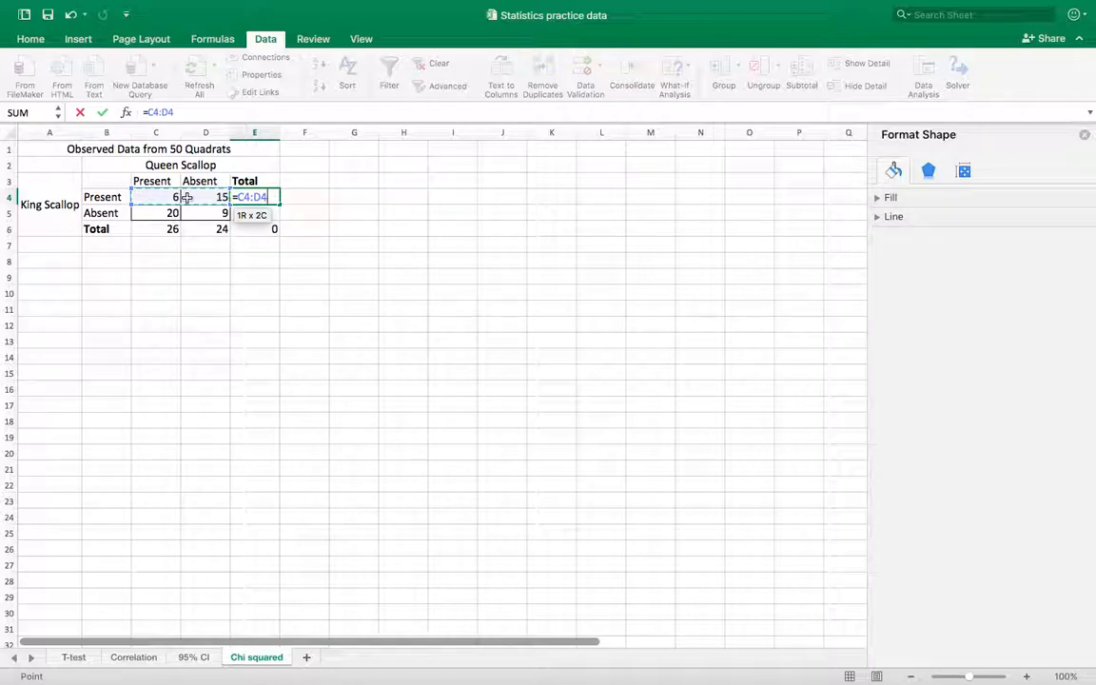
{"action": "key", "text": "Return"}
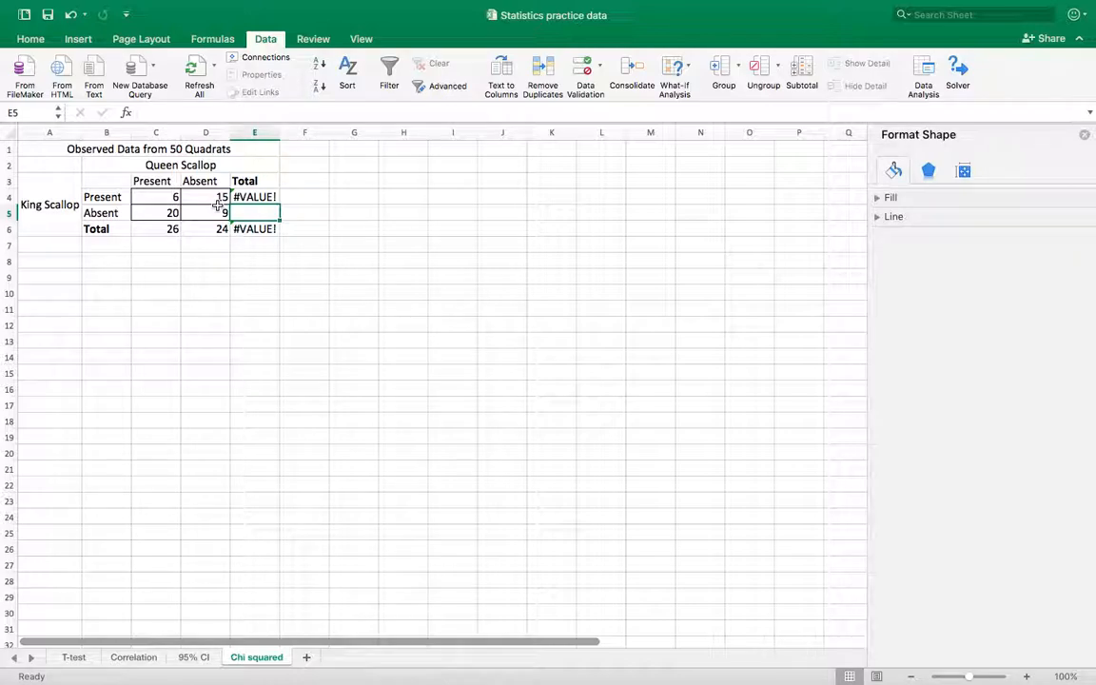
{"action": "left_click", "coordinate": [263, 195]}
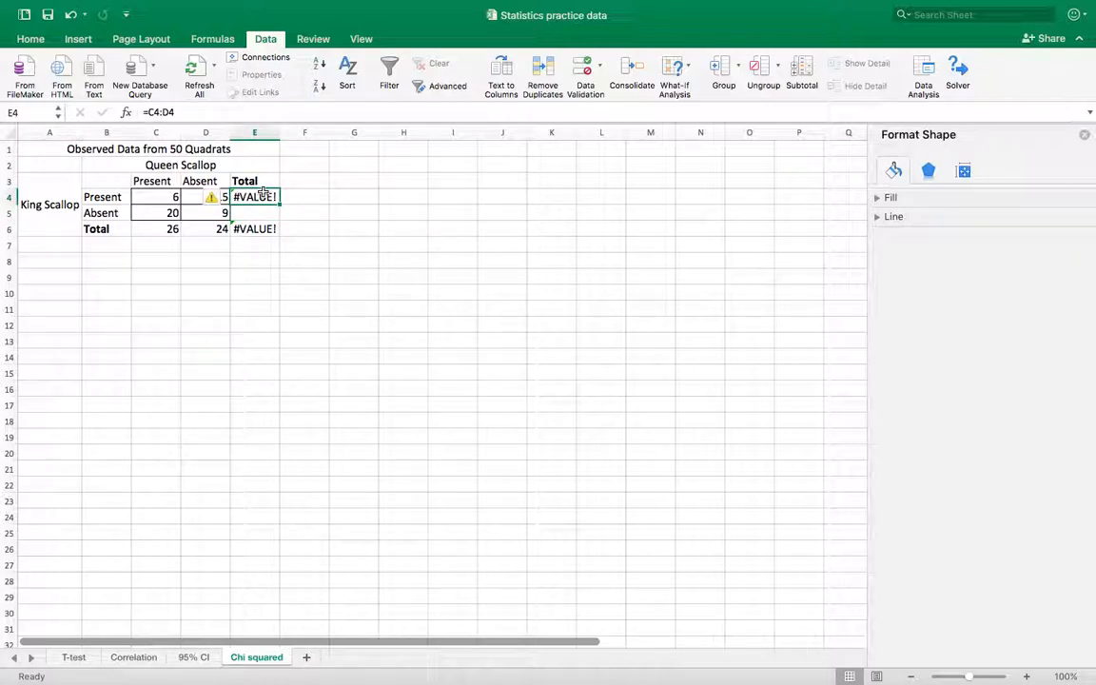
{"action": "key", "text": "Delete"}
Step: Total the king scallop present row in E4 with =SUM(C4:D4) and fill the formula down to E5
{"action": "type", "text": "=SUM("}
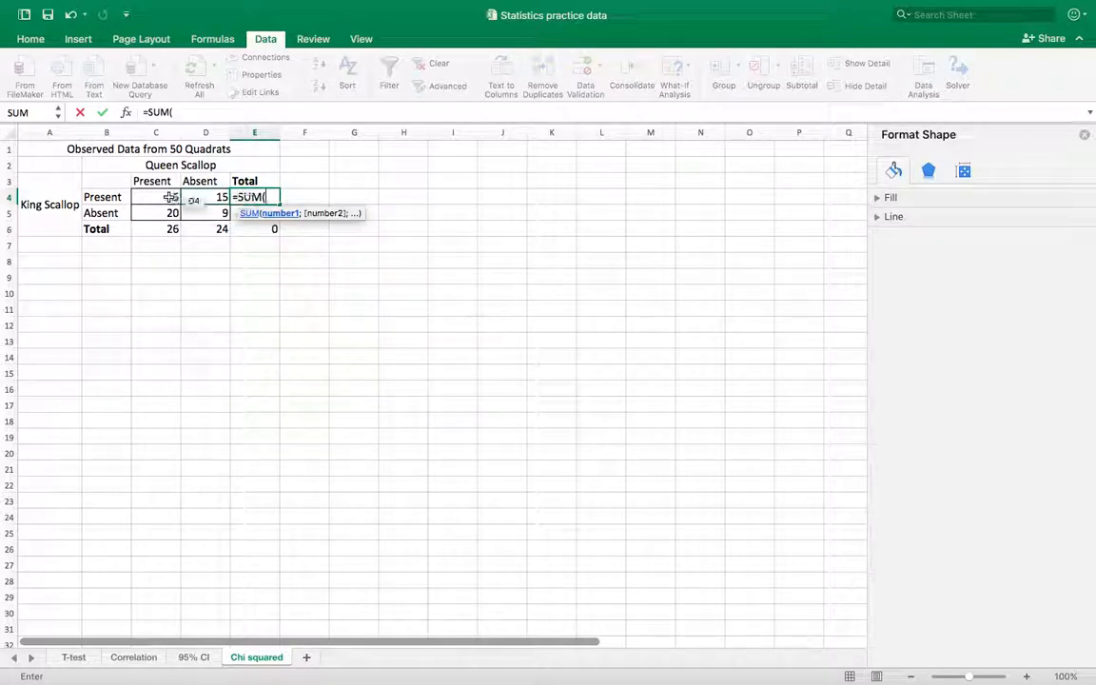
{"action": "left_click_drag", "start_coordinate": [173, 197], "coordinate": [190, 197]}
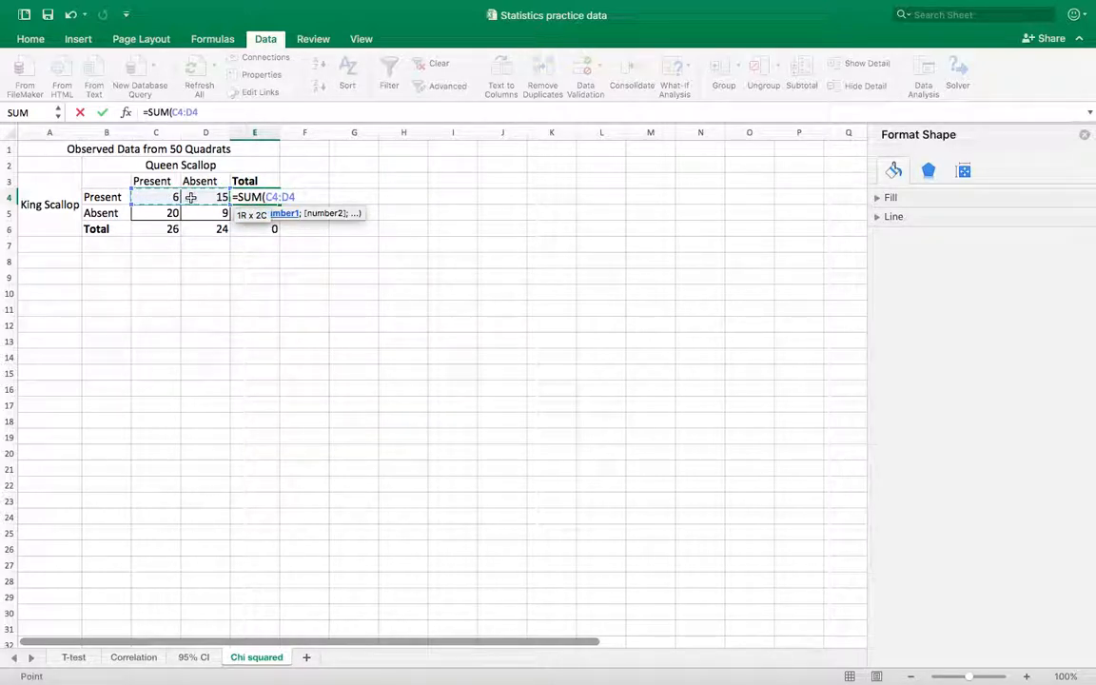
{"action": "key", "text": "Return"}
{"action": "left_click", "coordinate": [269, 198]}
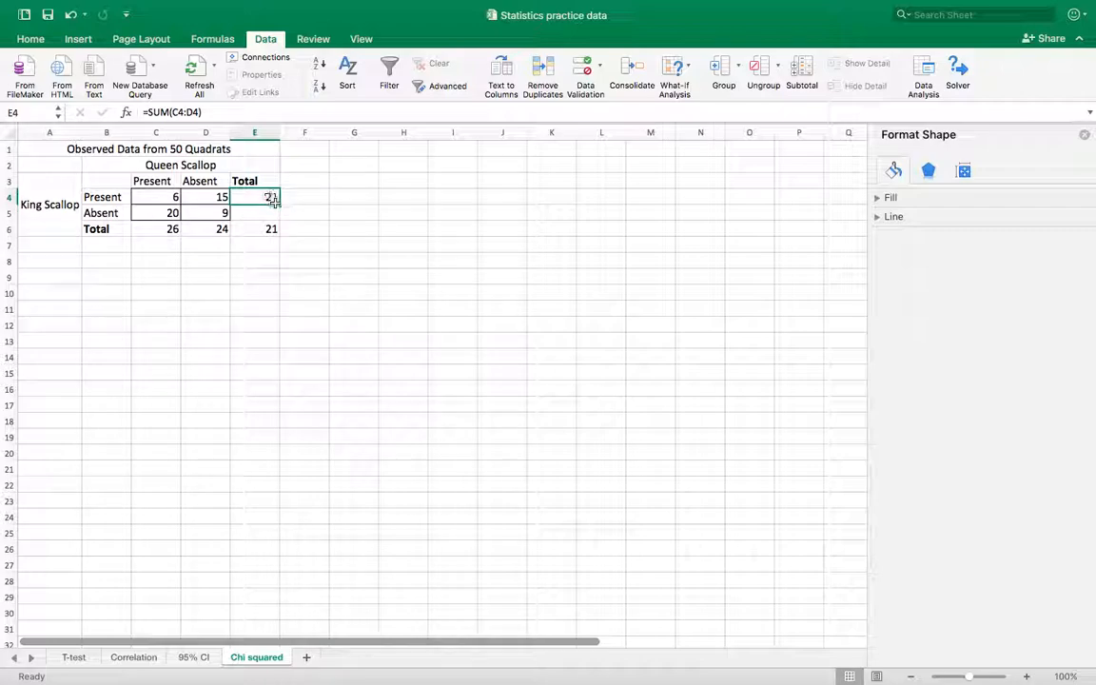
{"action": "left_click_drag", "start_coordinate": [280, 203], "coordinate": [282, 216]}
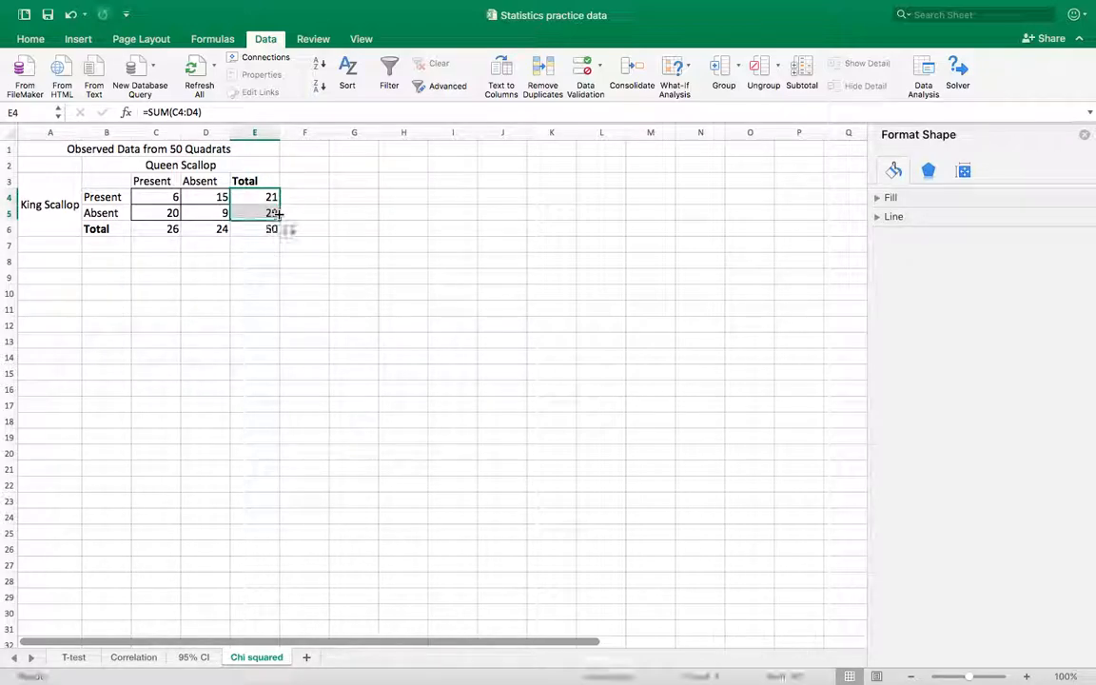
{"action": "left_click", "coordinate": [192, 290]}
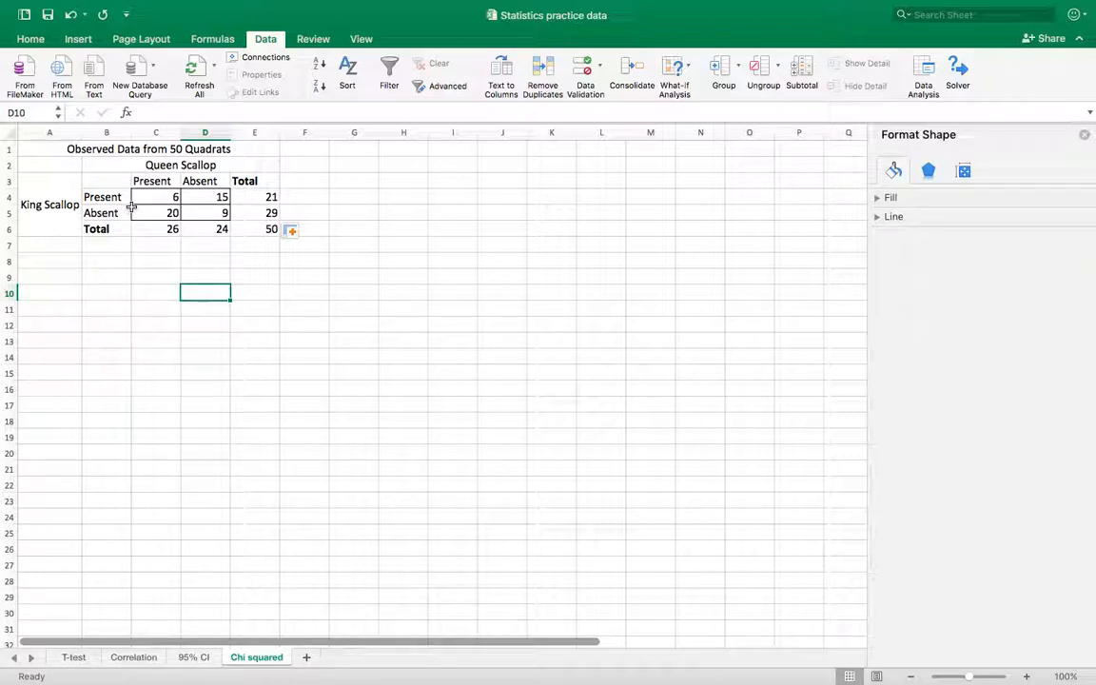
{"action": "left_click", "coordinate": [257, 230]}
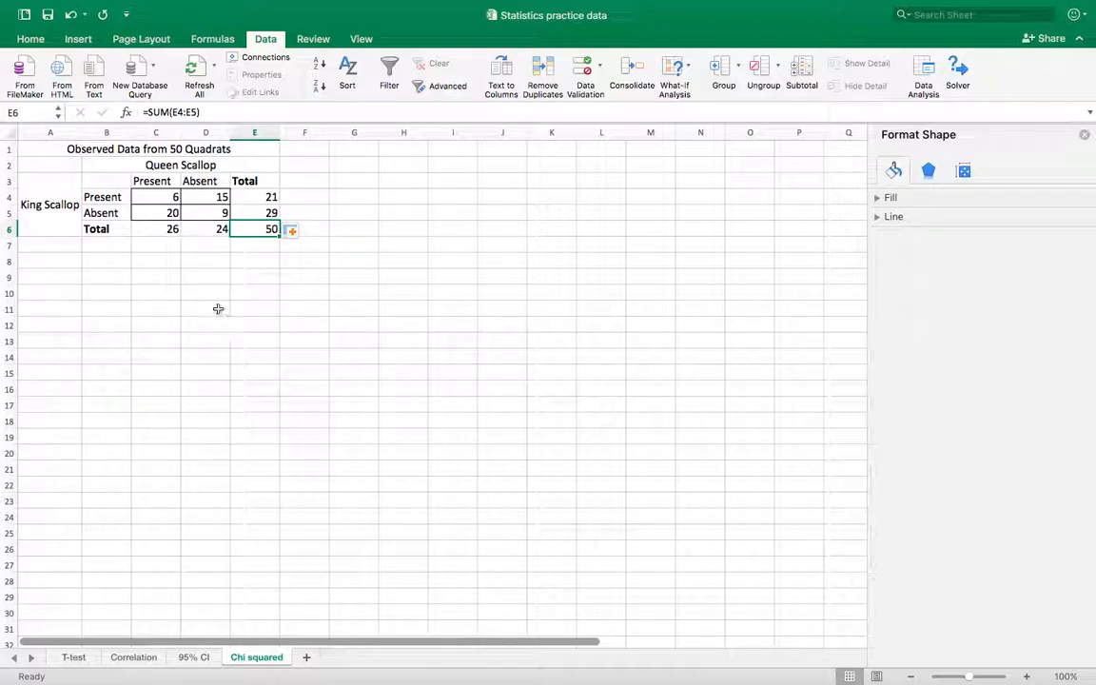
Step: Calculate the expected frequency for both species present in C8 with the formula =C6*E4/E6
{"action": "left_click", "coordinate": [161, 263]}
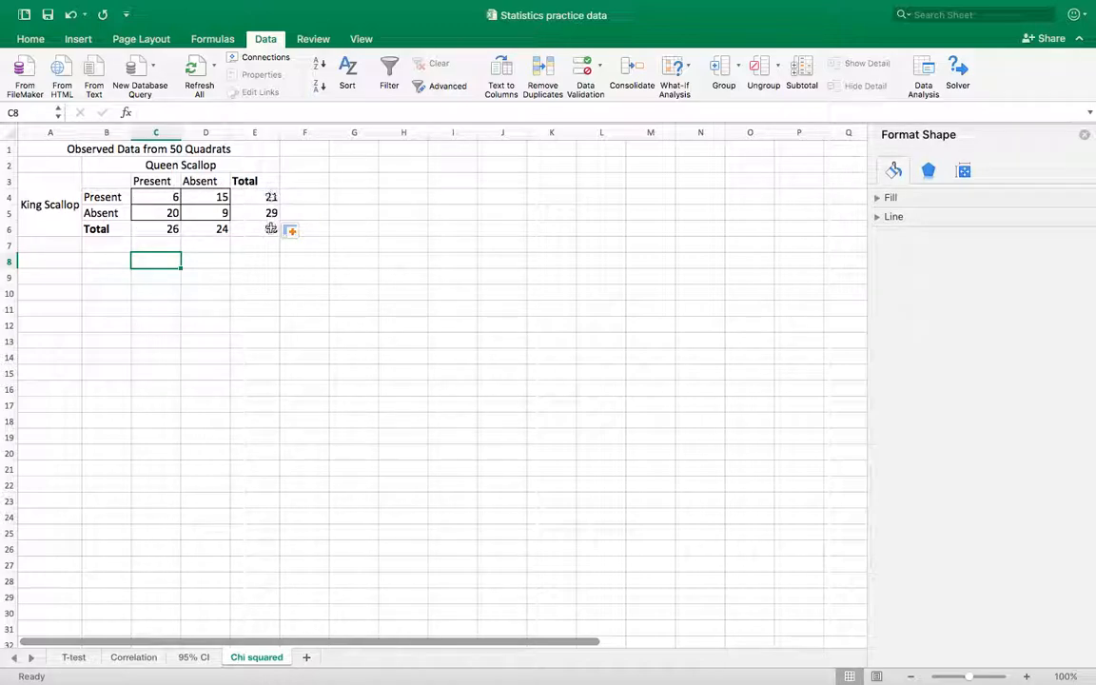
{"action": "double_click", "coordinate": [162, 260]}
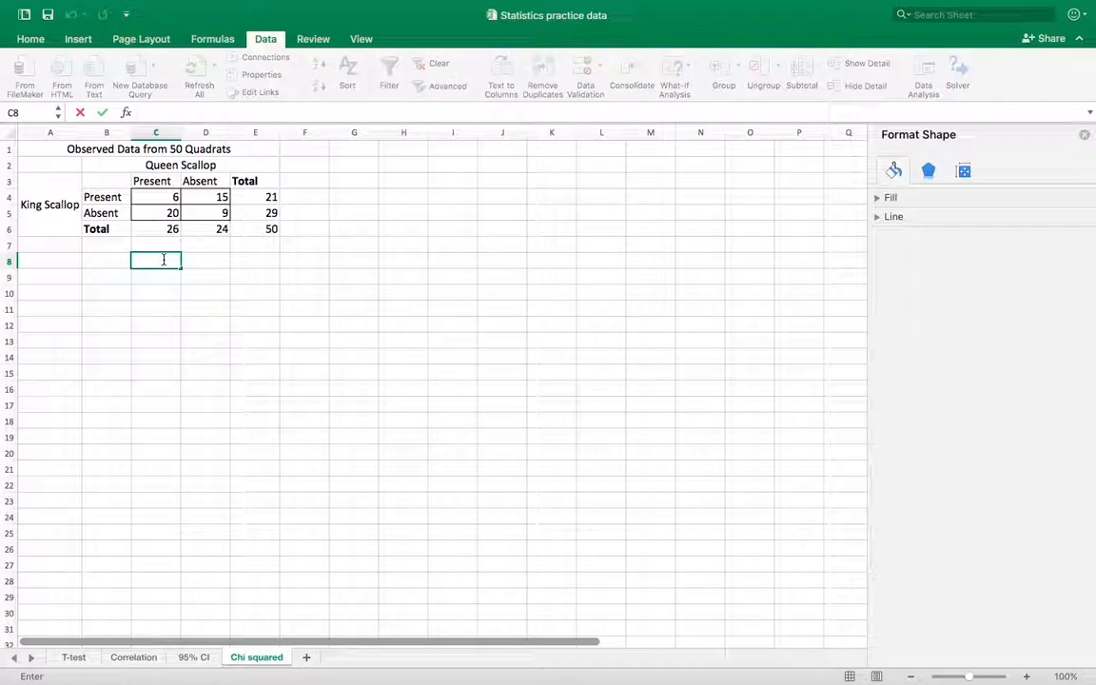
{"action": "type", "text": "="}
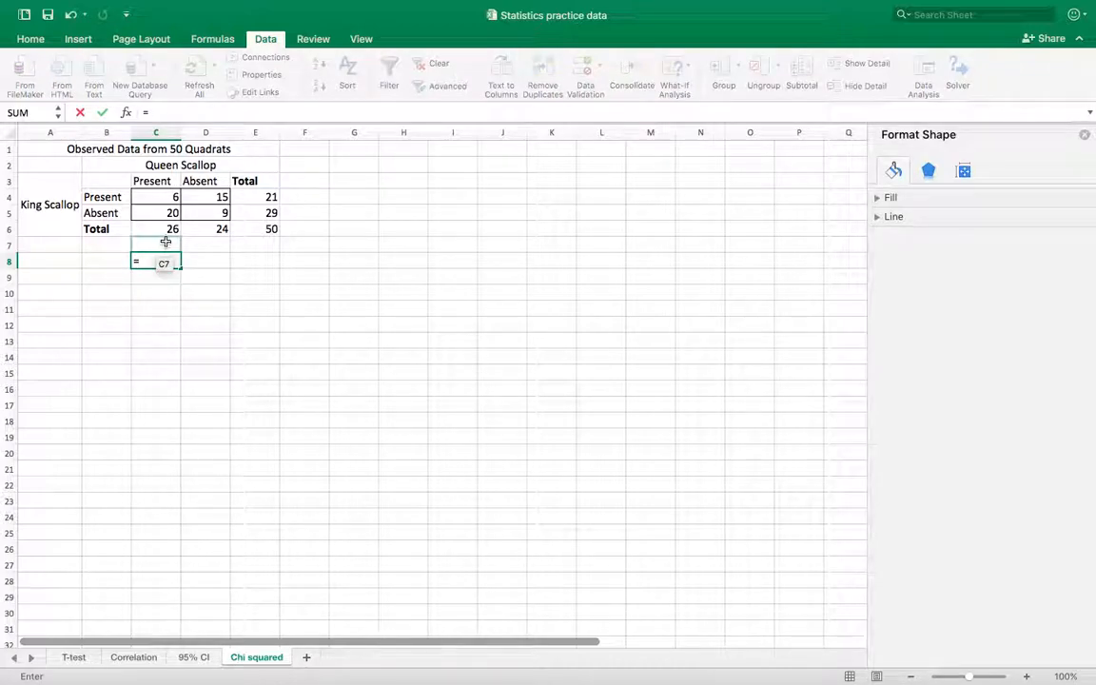
{"action": "left_click", "coordinate": [167, 229]}
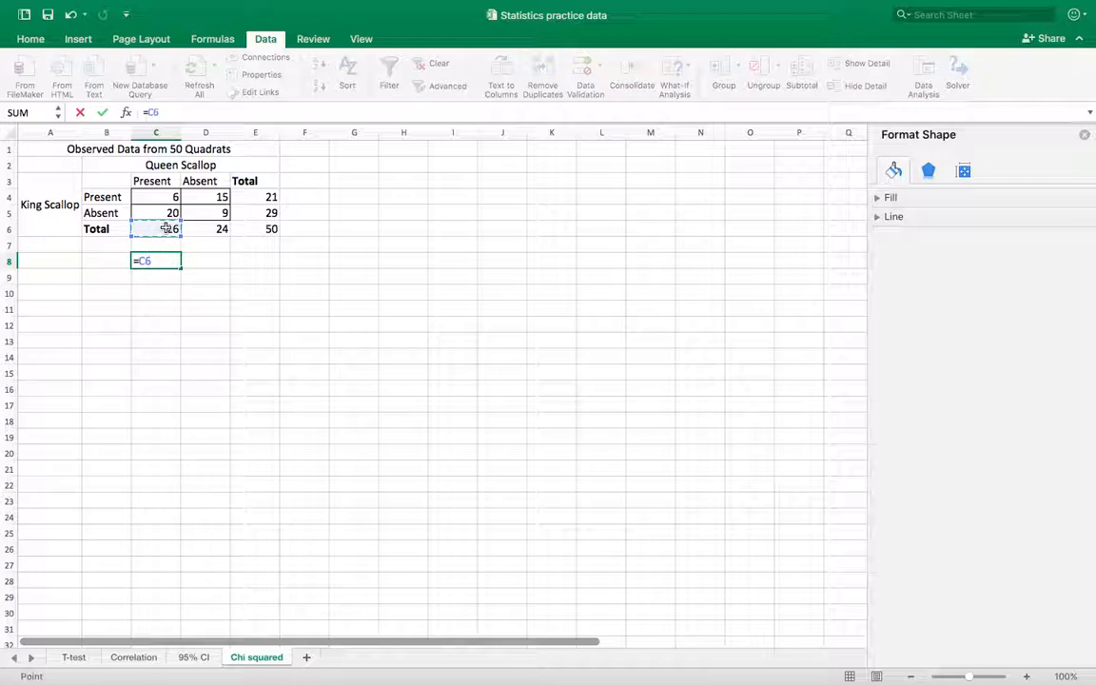
{"action": "type", "text": "*"}
{"action": "left_click", "coordinate": [269, 197]}
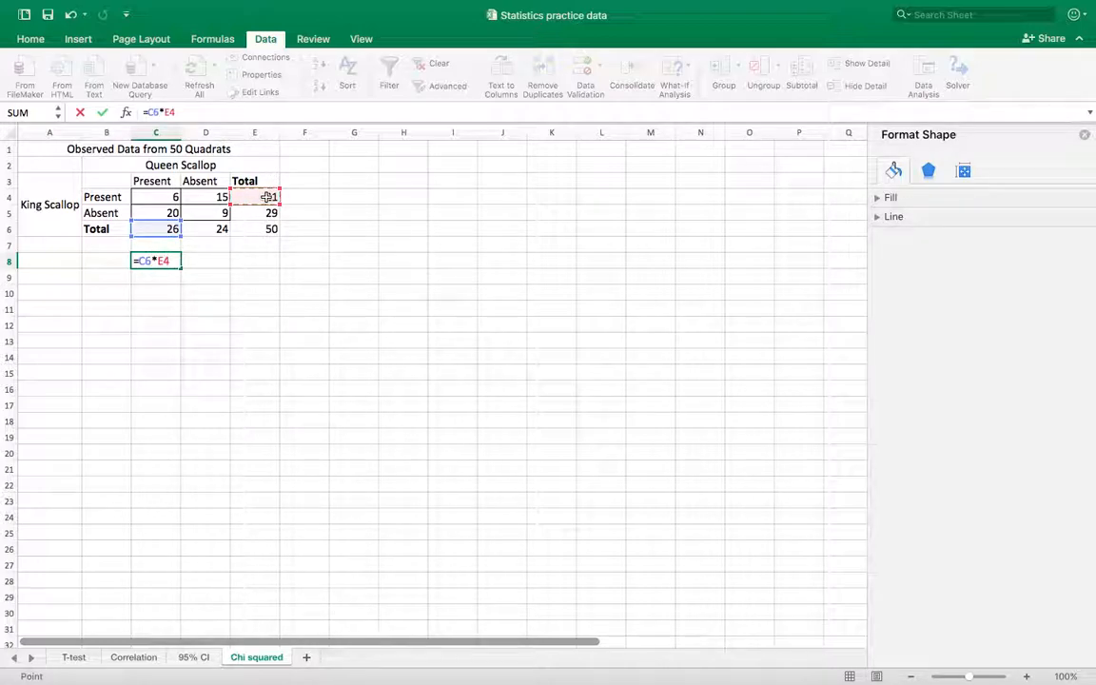
{"action": "type", "text": "/"}
{"action": "left_click", "coordinate": [269, 228]}
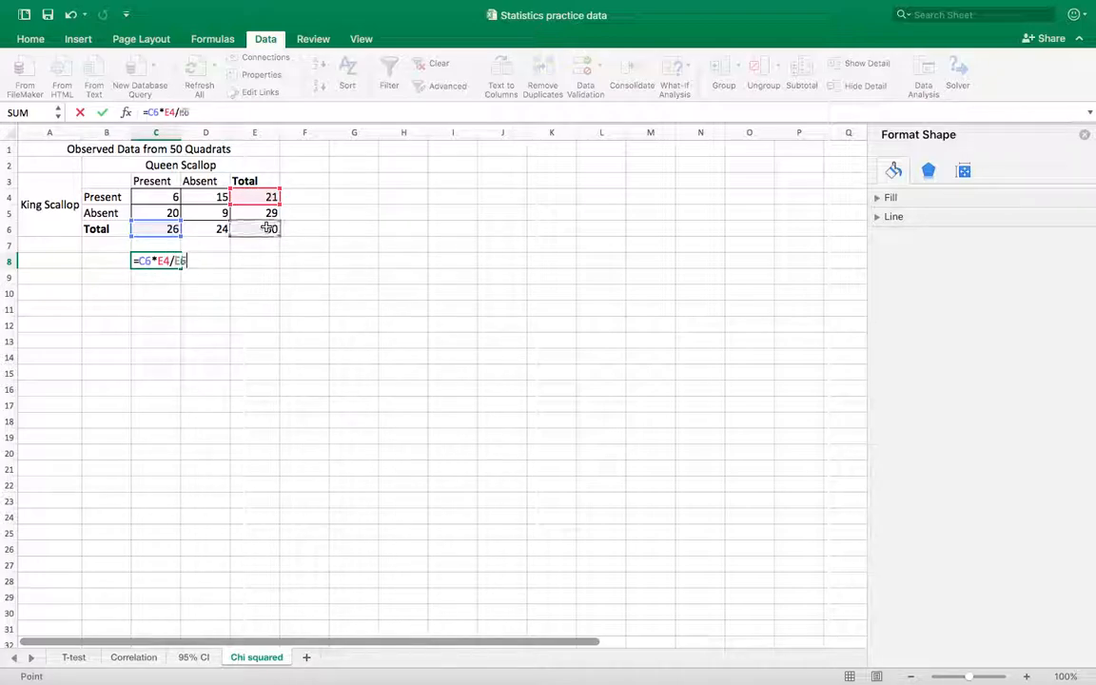
{"action": "key", "text": "Return"}
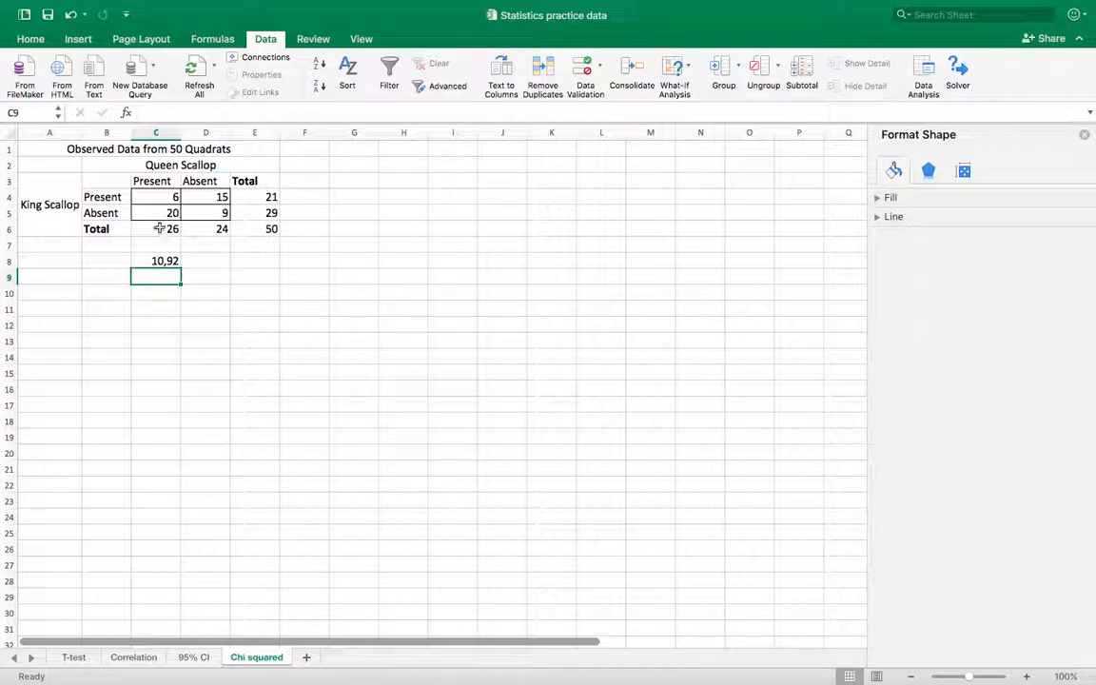
Step: Calculate the expected frequency for queen scallop present and king scallop absent in C9 with the formula =C6*E5/E6
{"action": "type", "text": "="}
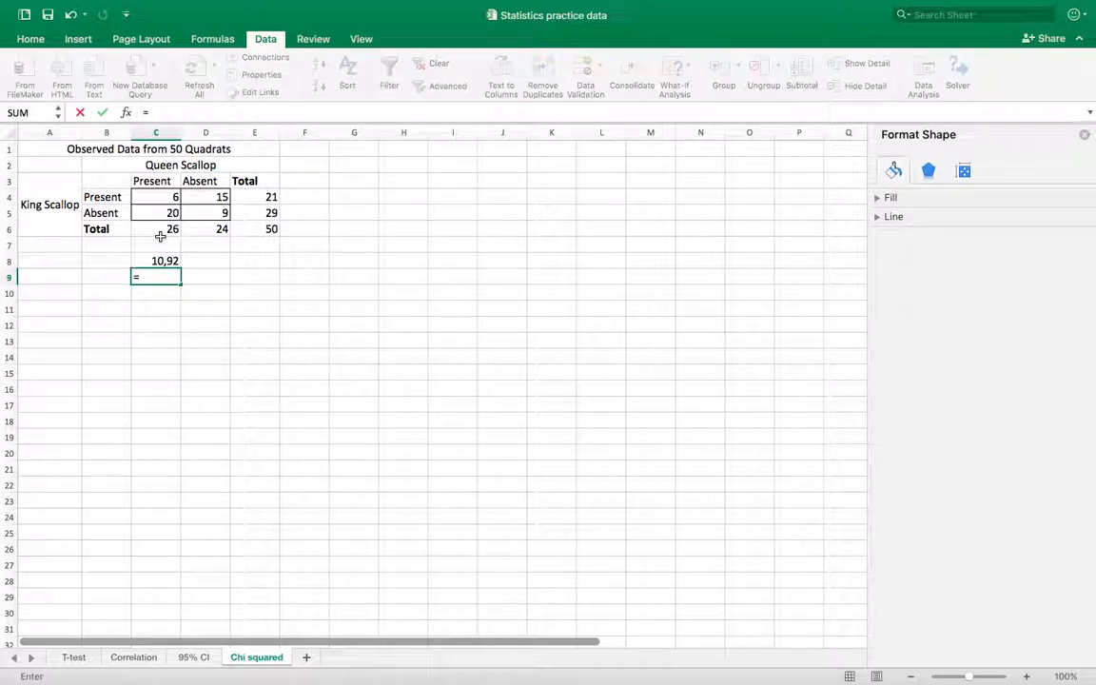
{"action": "left_click", "coordinate": [160, 230]}
{"action": "type", "text": "*"}
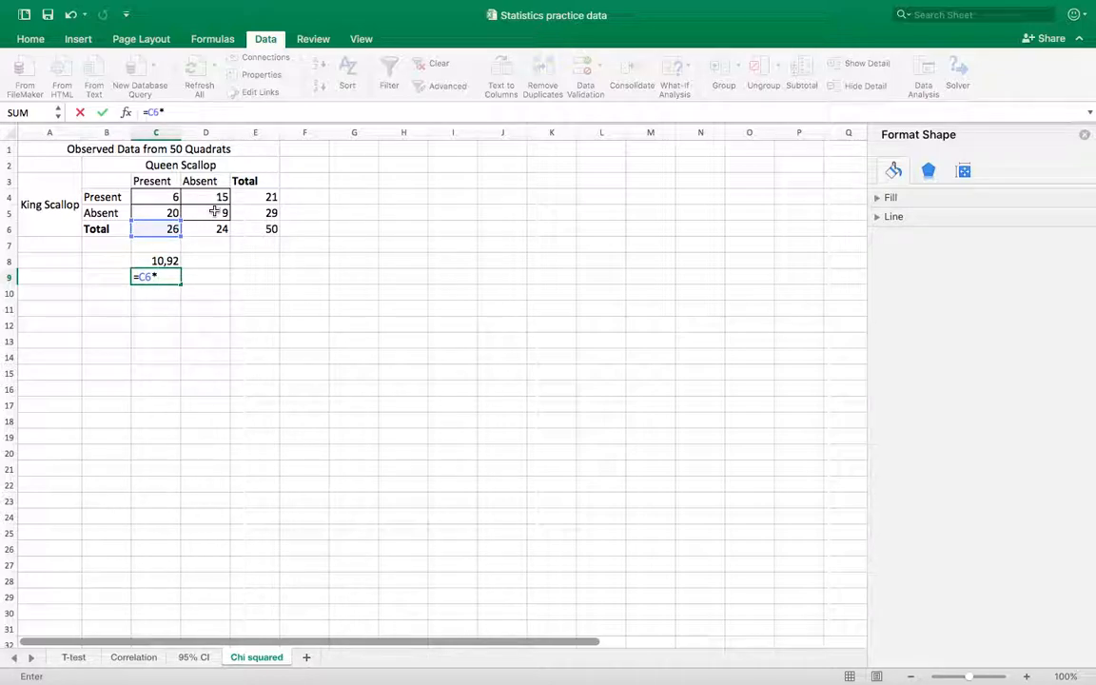
{"action": "left_click", "coordinate": [256, 212]}
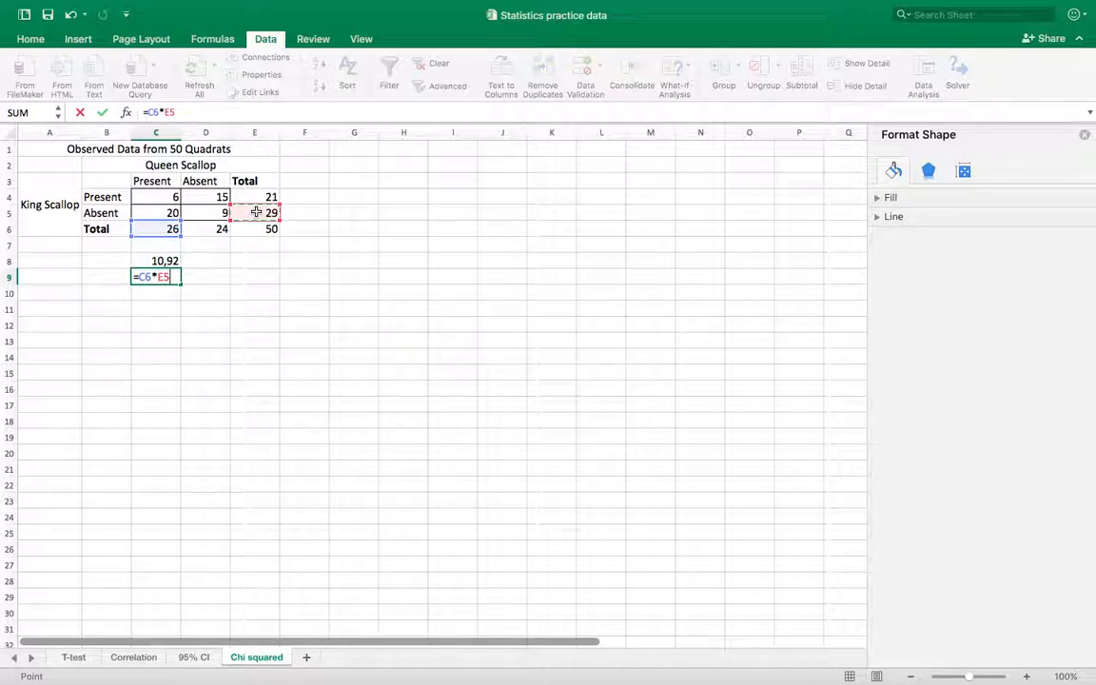
{"action": "type", "text": "/"}
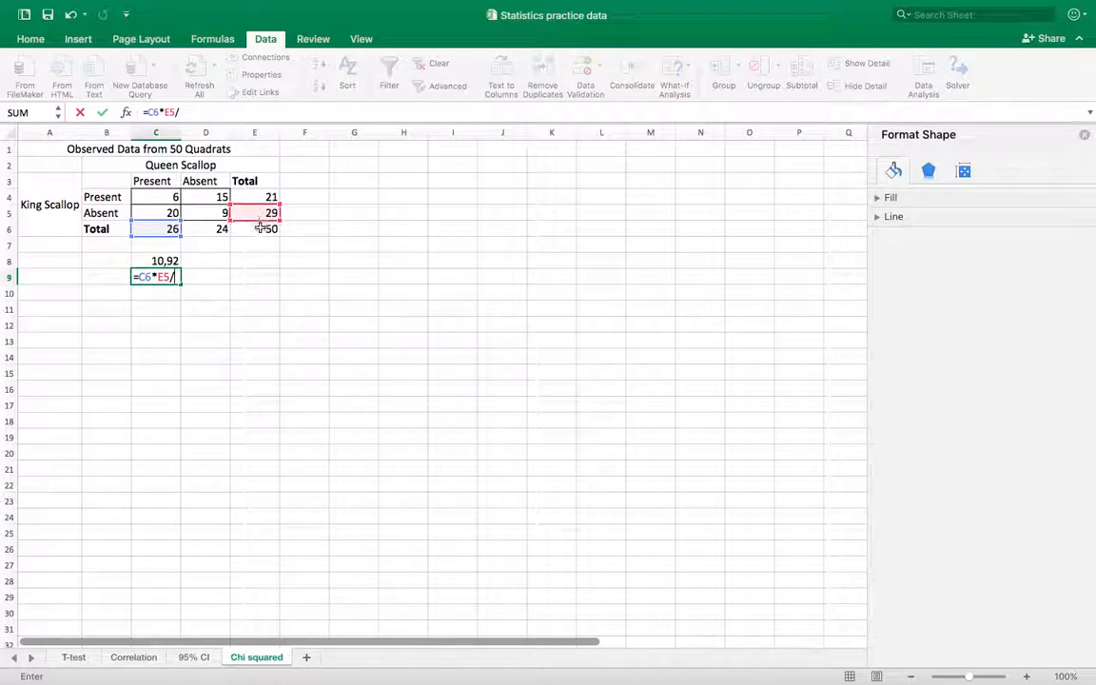
{"action": "left_click", "coordinate": [262, 229]}
{"action": "key", "text": "Return"}
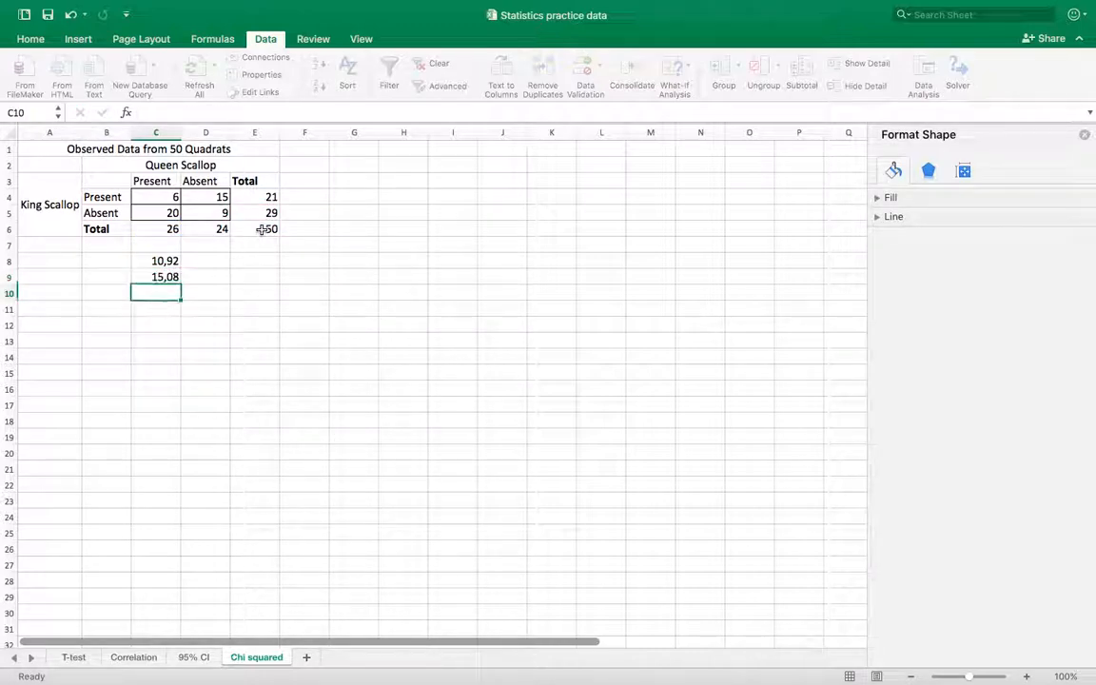
Step: Calculate the expected frequency for queen scallop absent and king scallop present in D8 with the formula =D6*E4/E6
{"action": "left_click", "coordinate": [193, 259]}
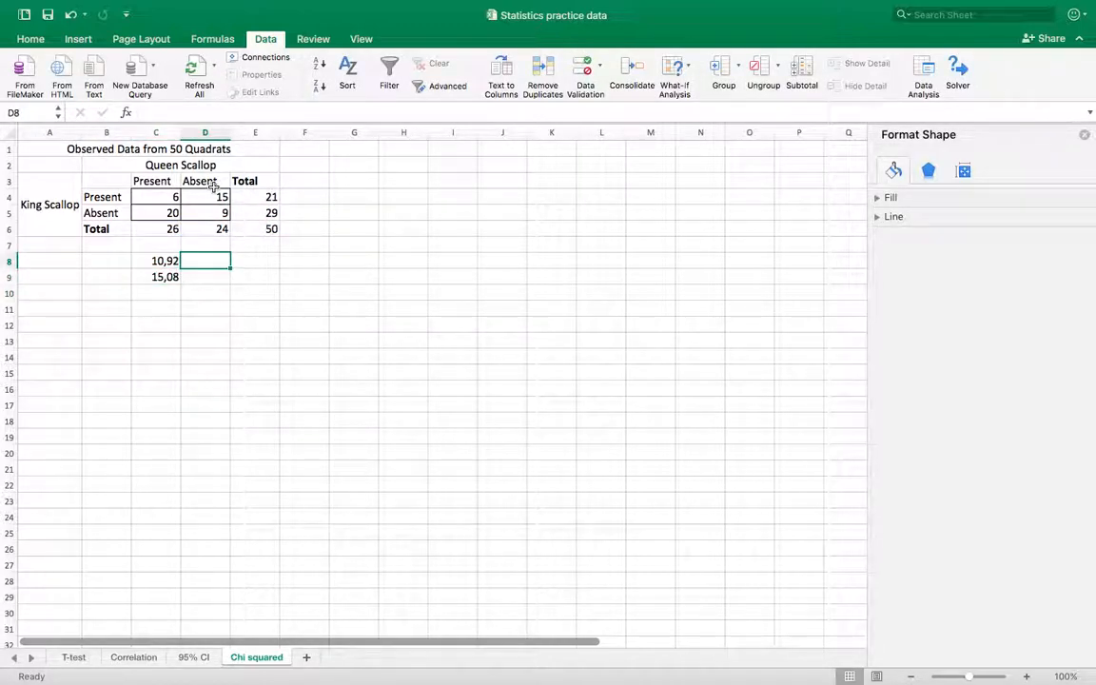
{"action": "type", "text": "="}
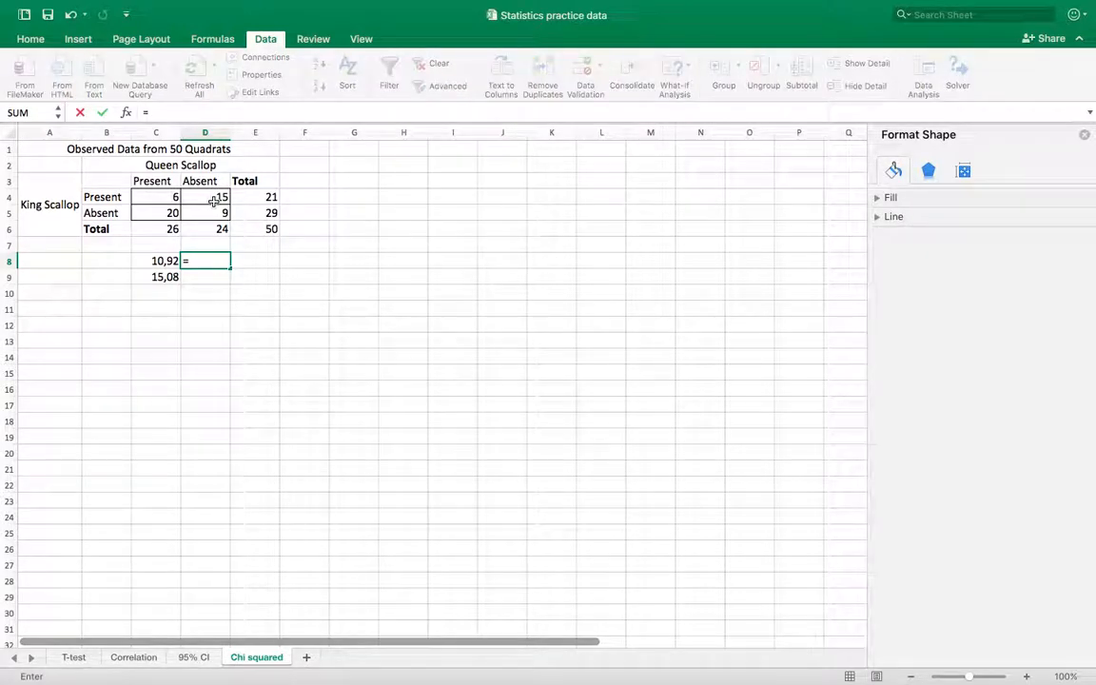
{"action": "left_click", "coordinate": [220, 229]}
{"action": "type", "text": "*"}
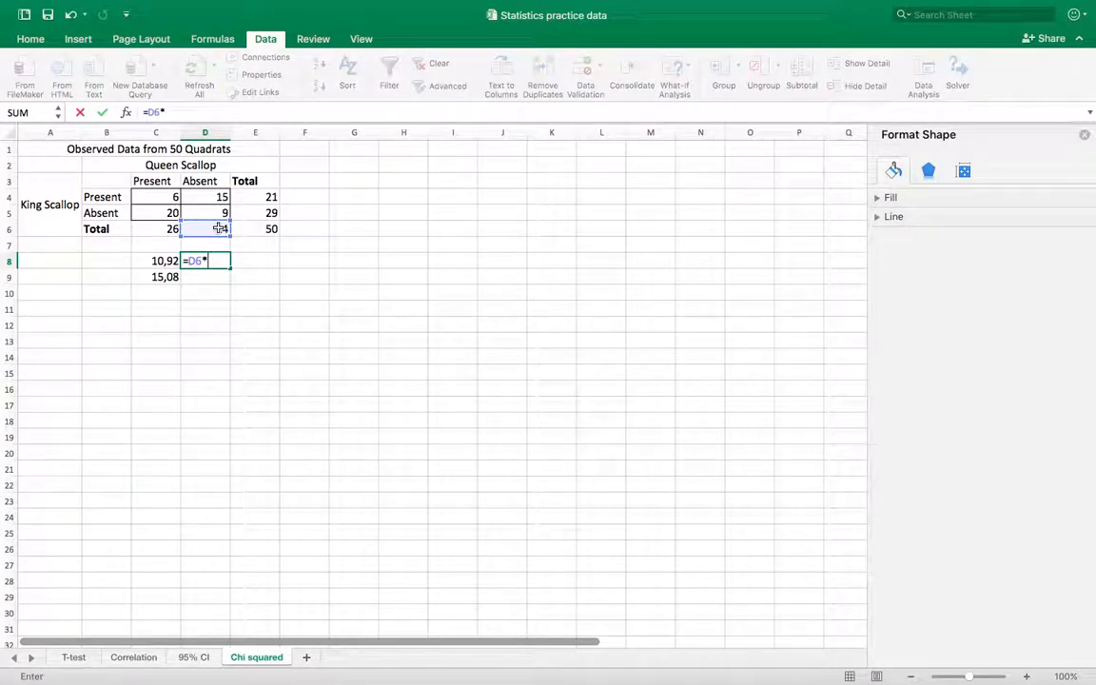
{"action": "left_click", "coordinate": [246, 198]}
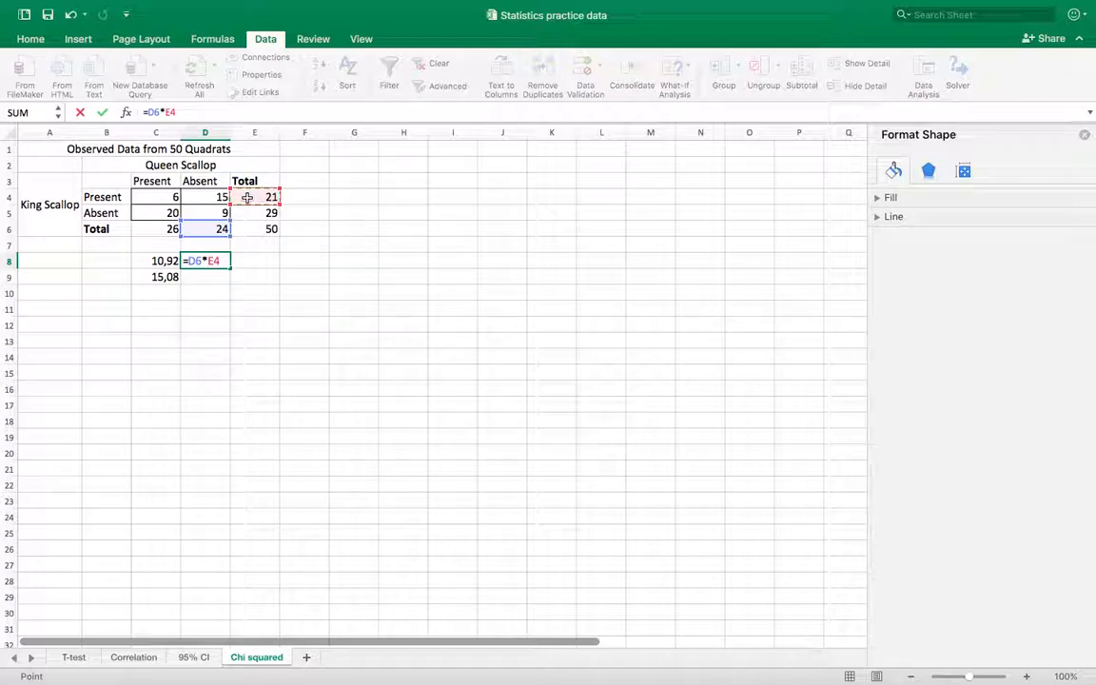
{"action": "type", "text": "/50"}
{"action": "key", "text": "BackSpace"}
{"action": "key", "text": "BackSpace"}
{"action": "left_click", "coordinate": [269, 230]}
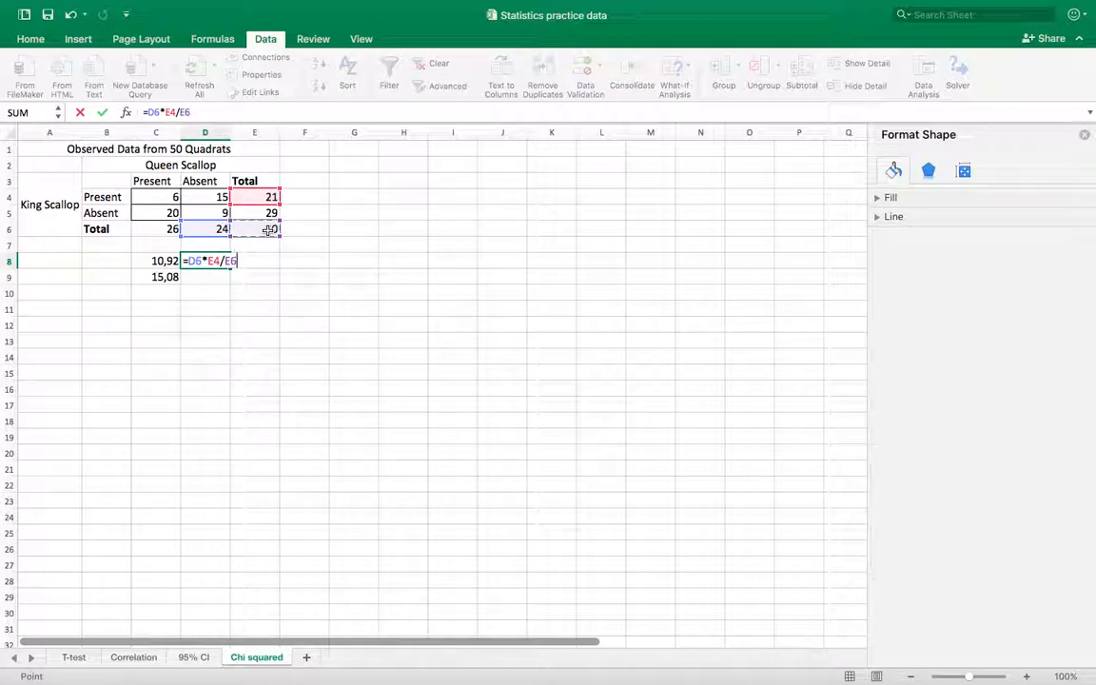
{"action": "key", "text": "Return"}
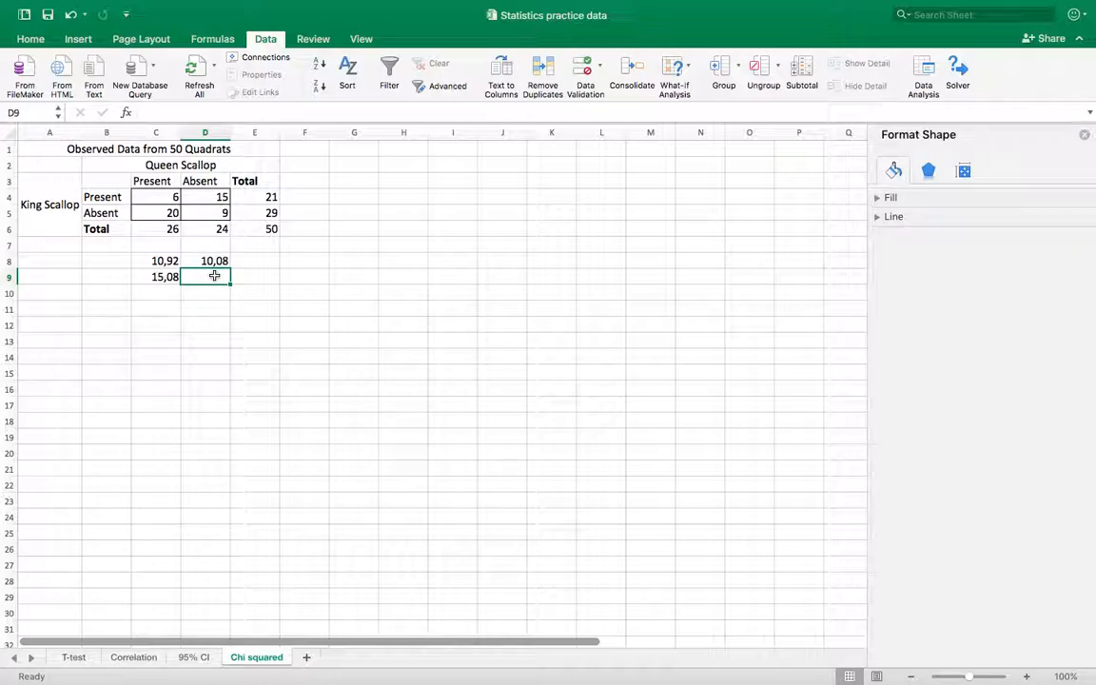
Step: Calculate the expected frequency for both species absent in D9 with the formula =D6*E5/E6
{"action": "type", "text": "="}
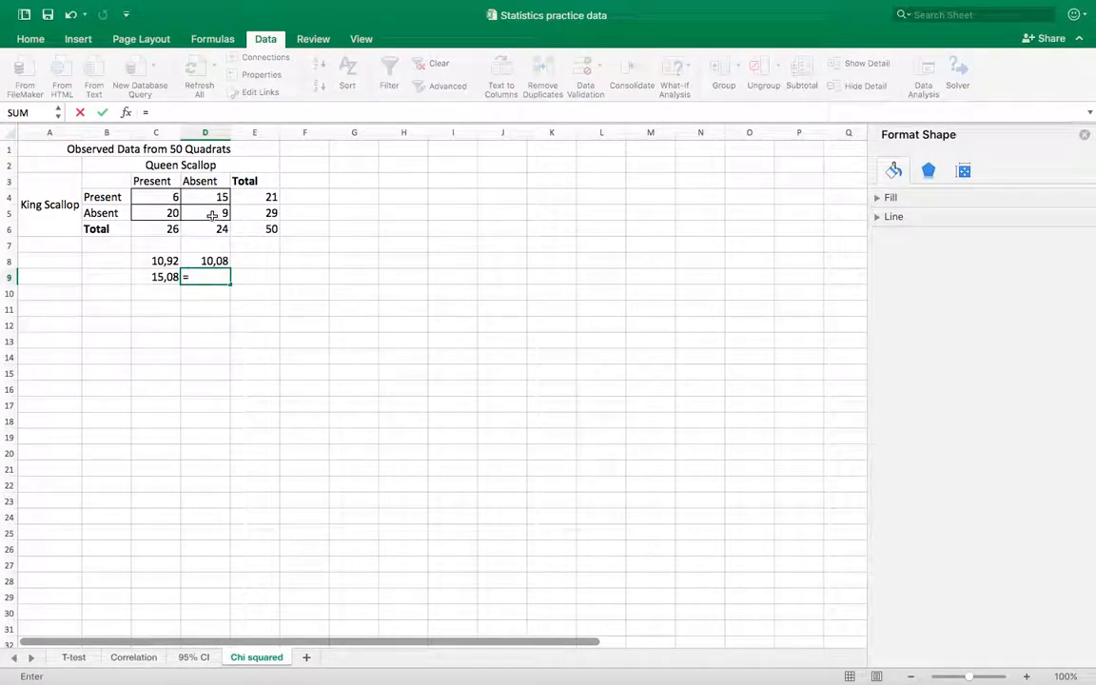
{"action": "left_click", "coordinate": [212, 229]}
{"action": "type", "text": "*"}
{"action": "left_click", "coordinate": [260, 214]}
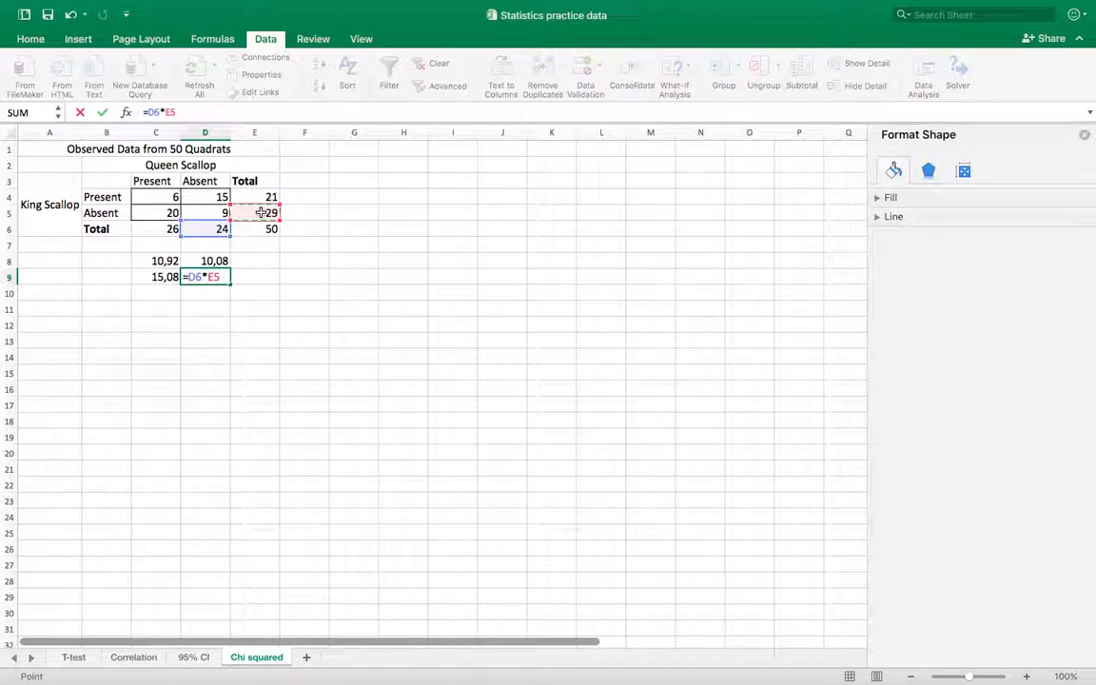
{"action": "type", "text": "/"}
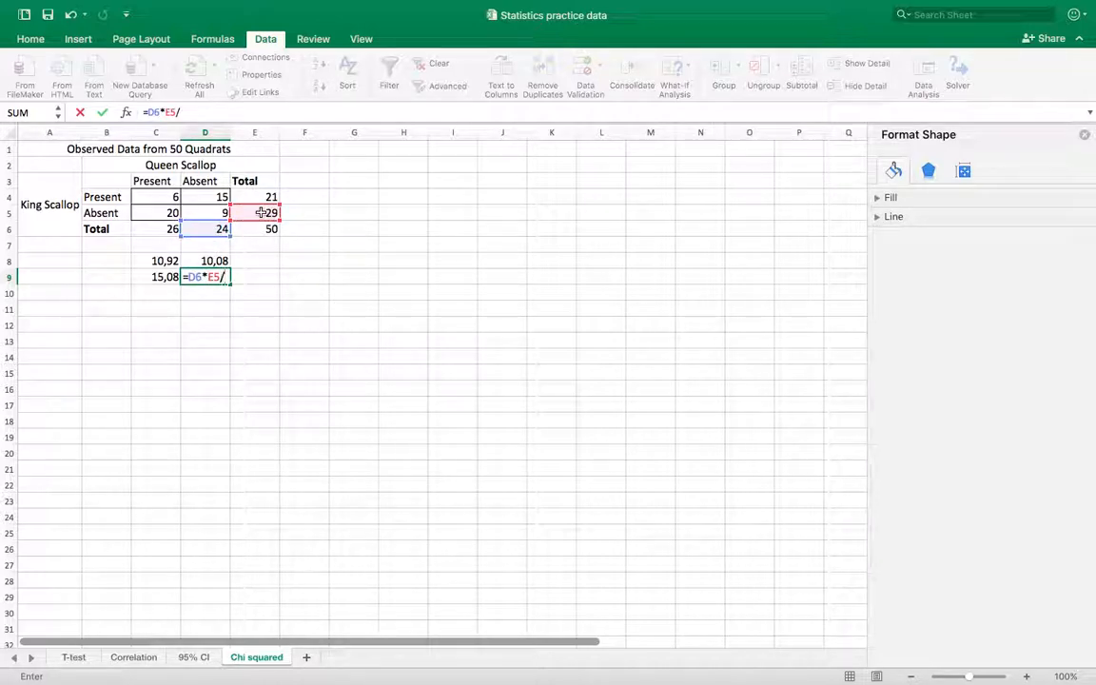
{"action": "left_click", "coordinate": [259, 230]}
{"action": "key", "text": "Return"}
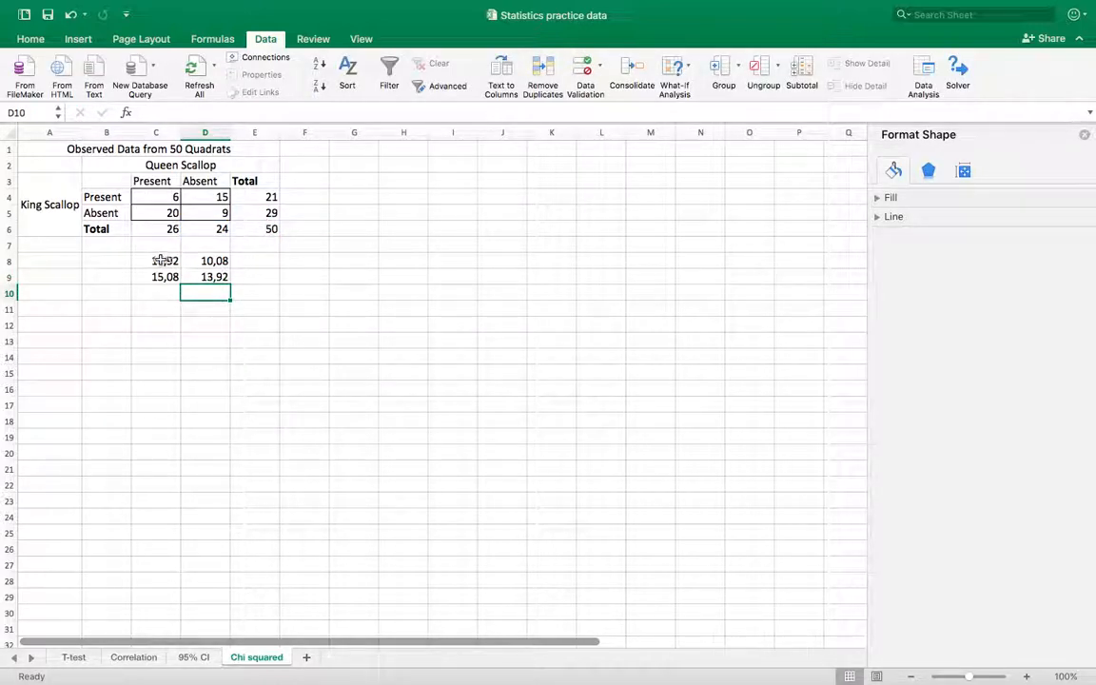
Step: Compute the chi-squared p-value in G9 from the observed and expected ranges with =CHISQ.TEST(C4:D5;C8:D9)
{"action": "key", "text": "Down"}
{"action": "key", "text": "Down"}
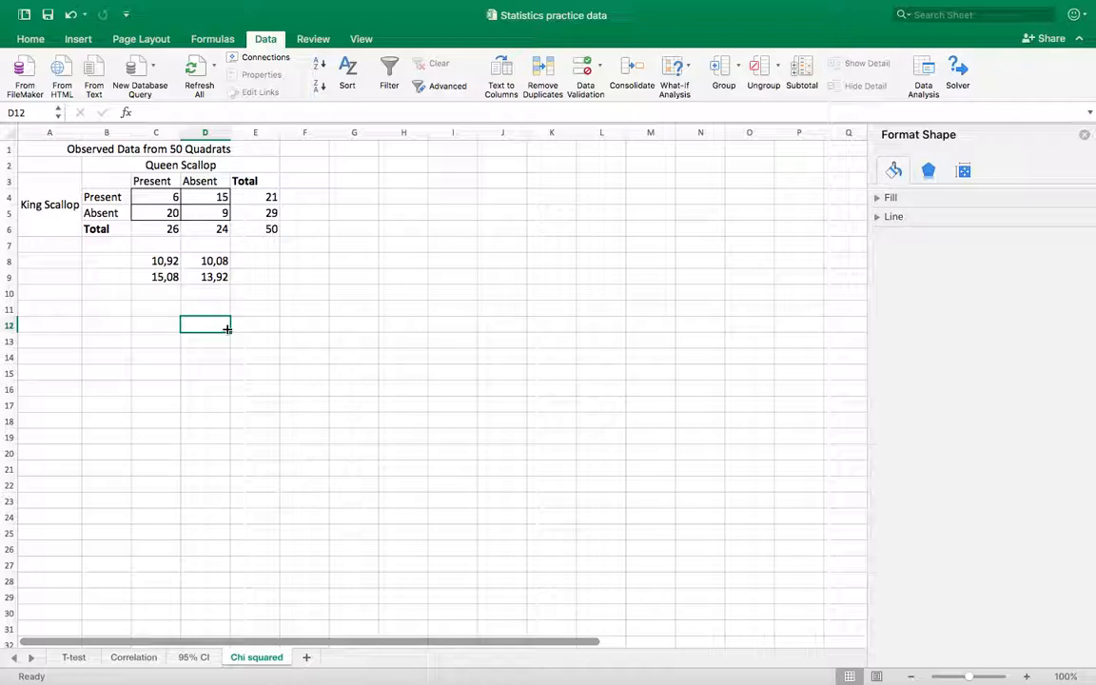
{"action": "left_click", "coordinate": [335, 274]}
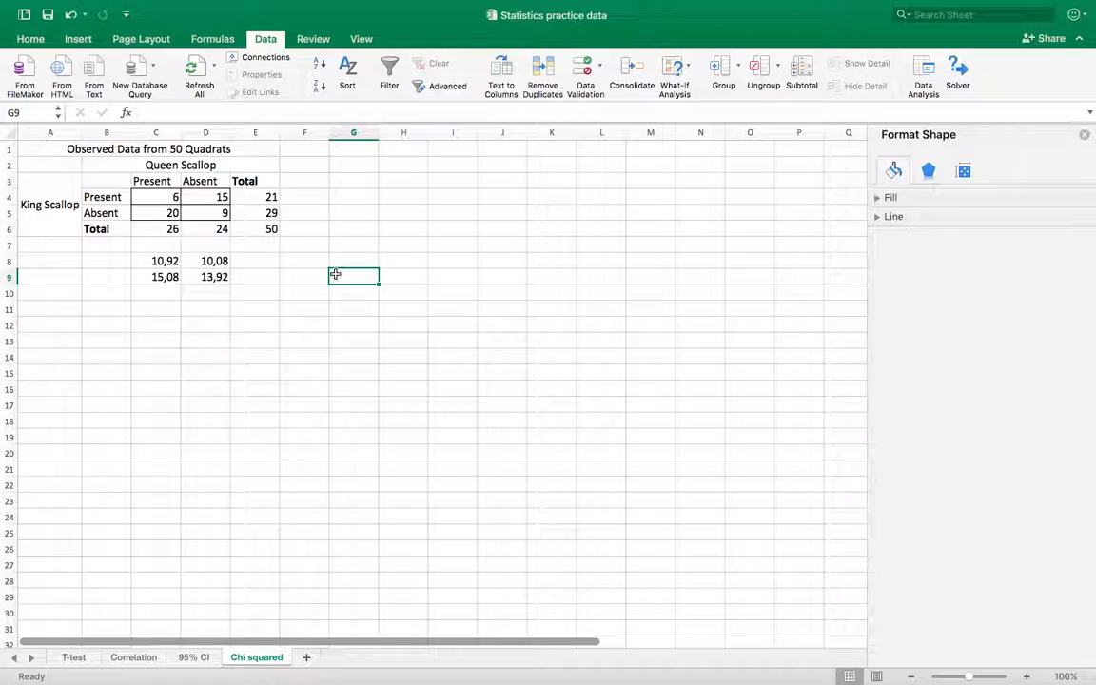
{"action": "type", "text": "="}
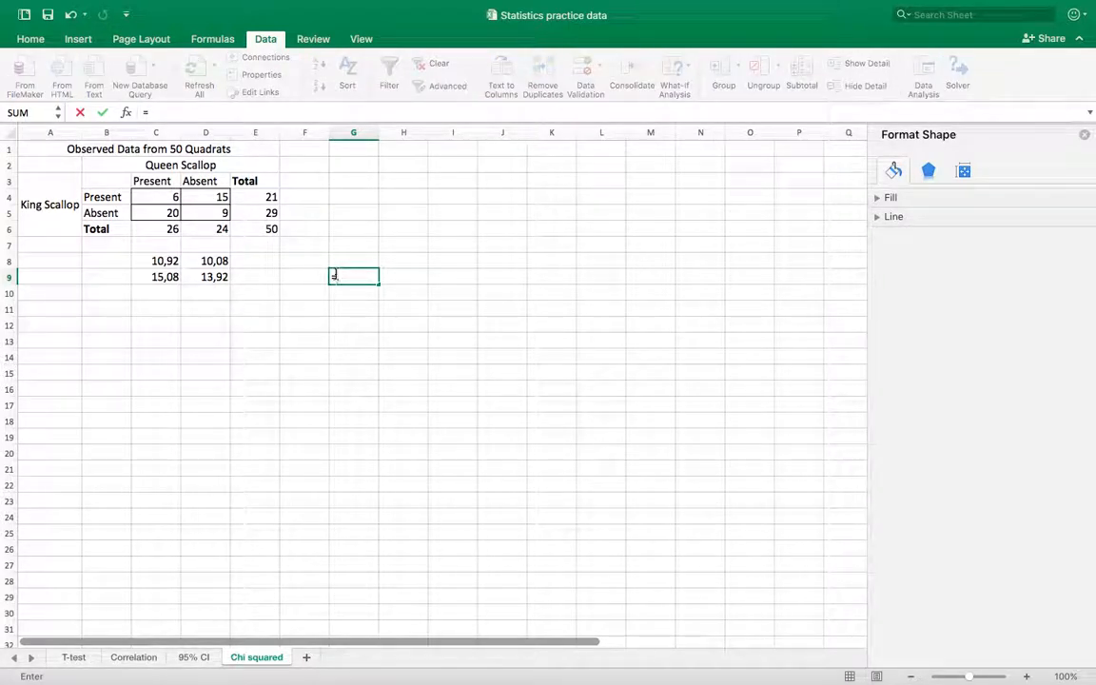
{"action": "type", "text": "chi"}
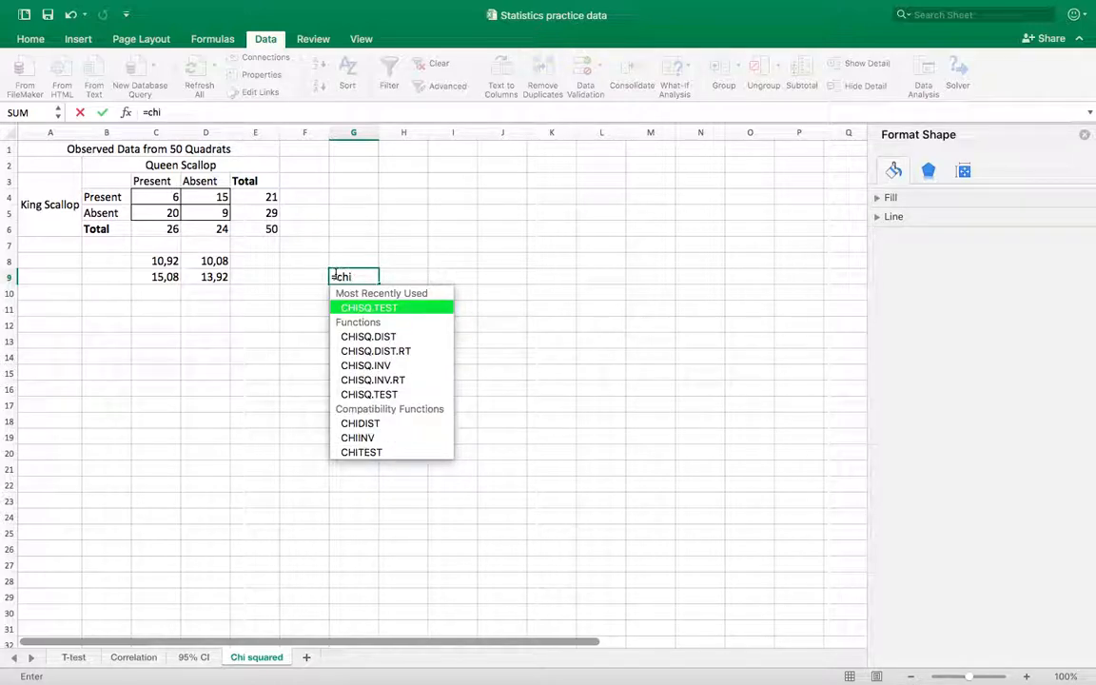
{"action": "type", "text": "sq.test"}
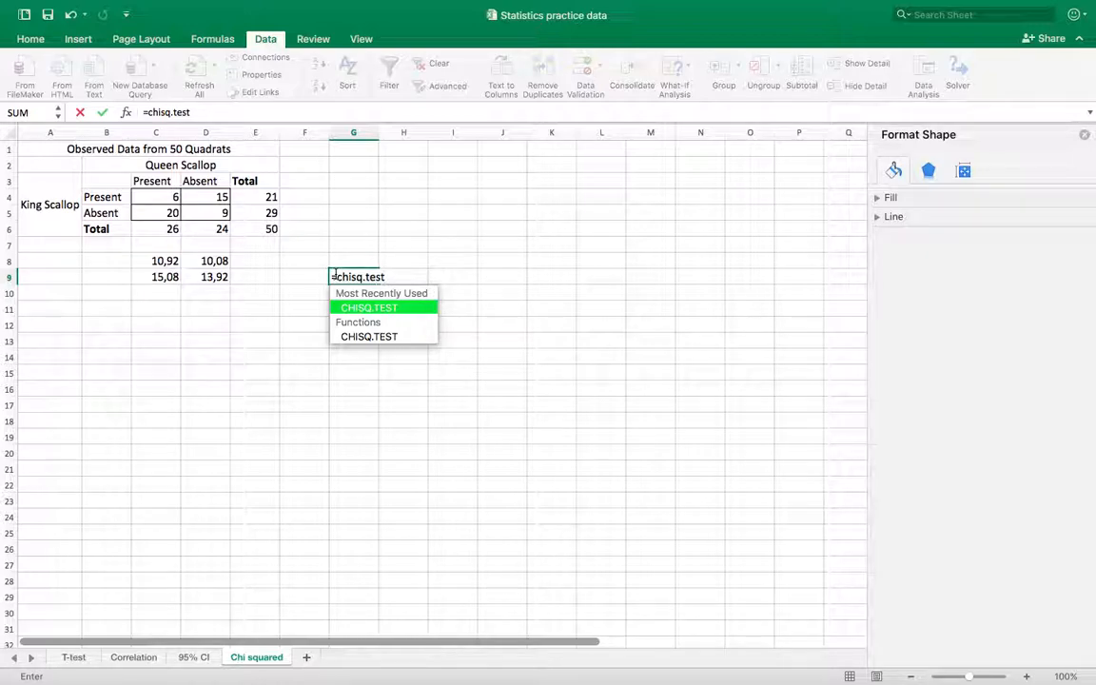
{"action": "type", "text": "("}
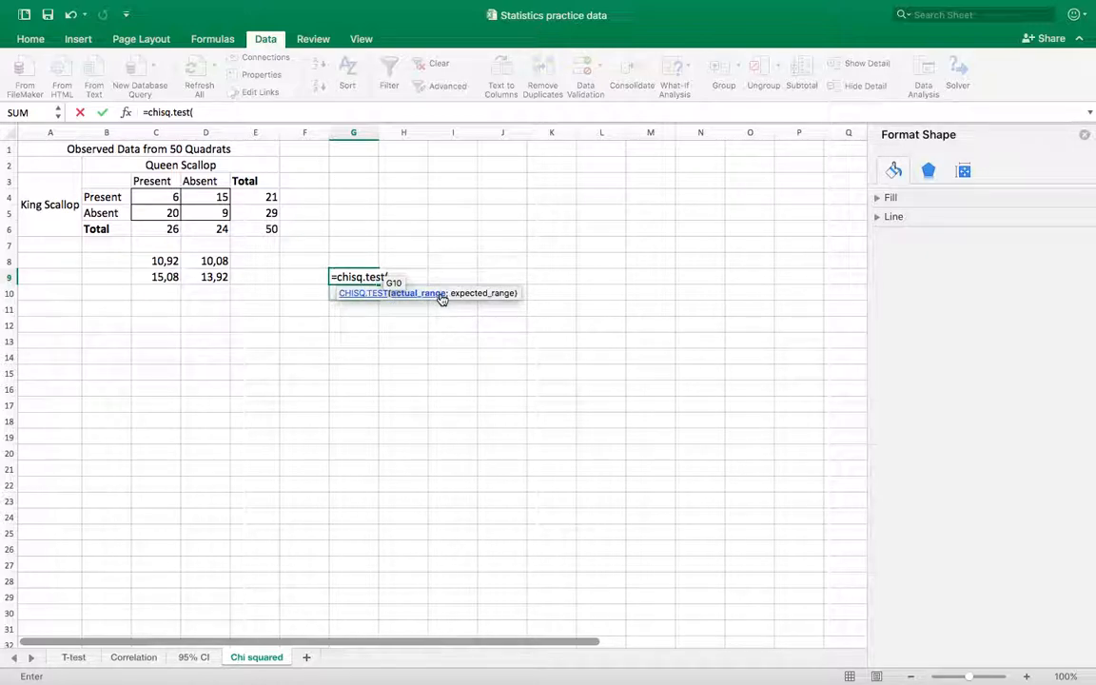
{"action": "left_click_drag", "start_coordinate": [169, 197], "coordinate": [189, 210]}
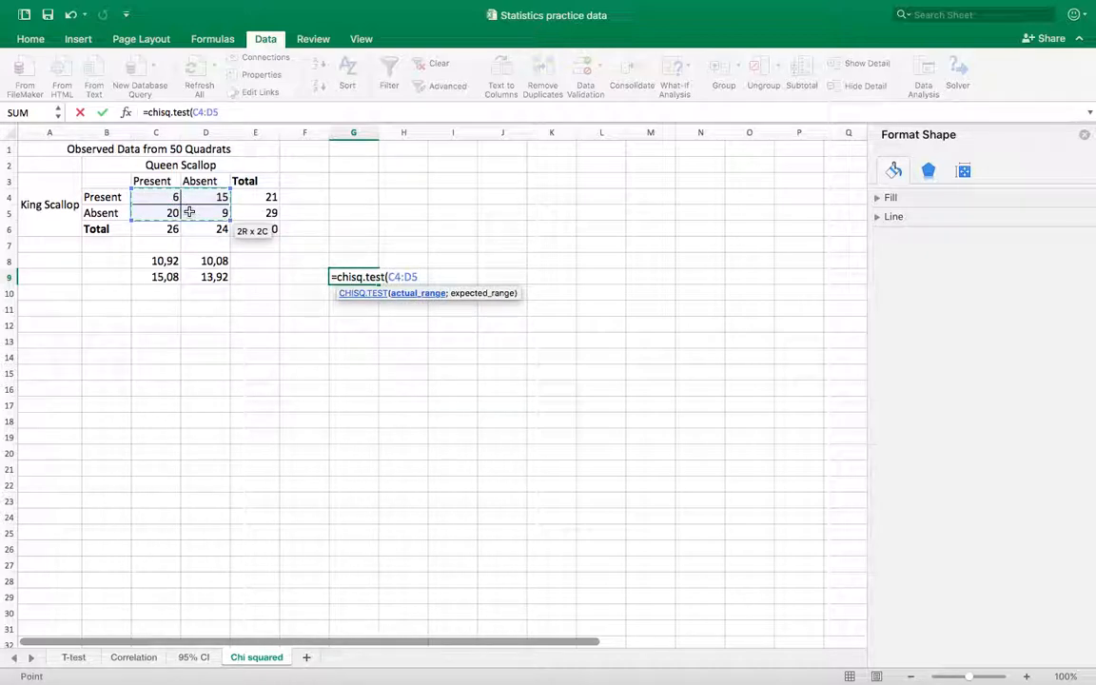
{"action": "type", "text": ";"}
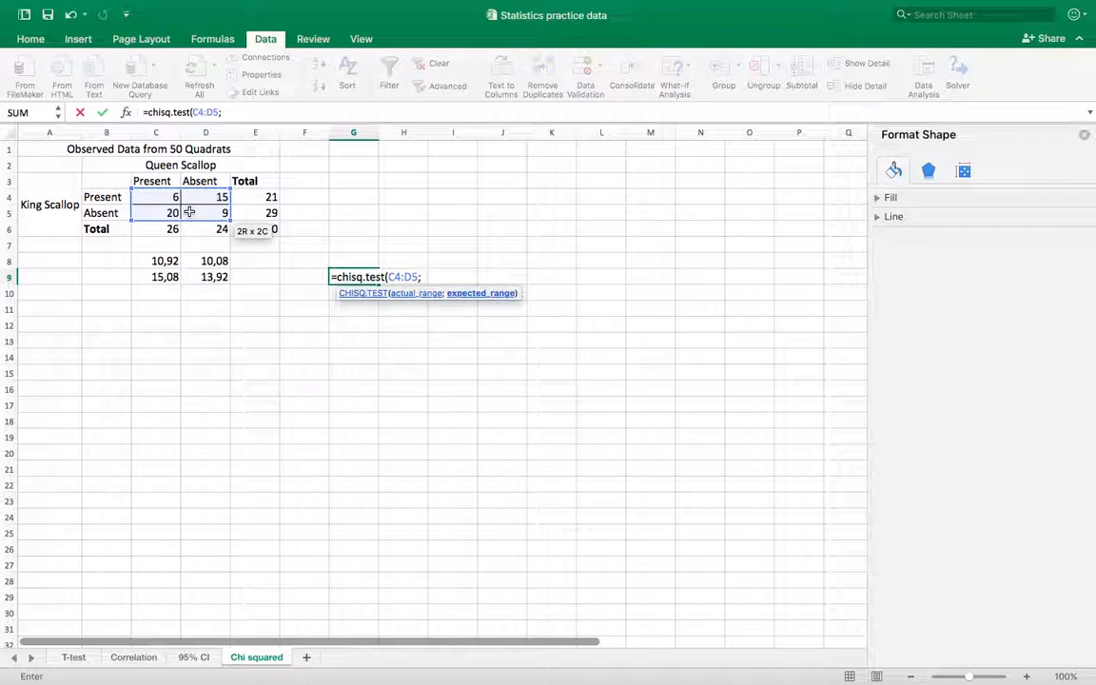
{"action": "left_click", "coordinate": [157, 260]}
{"action": "left_click_drag", "start_coordinate": [156, 260], "coordinate": [197, 277]}
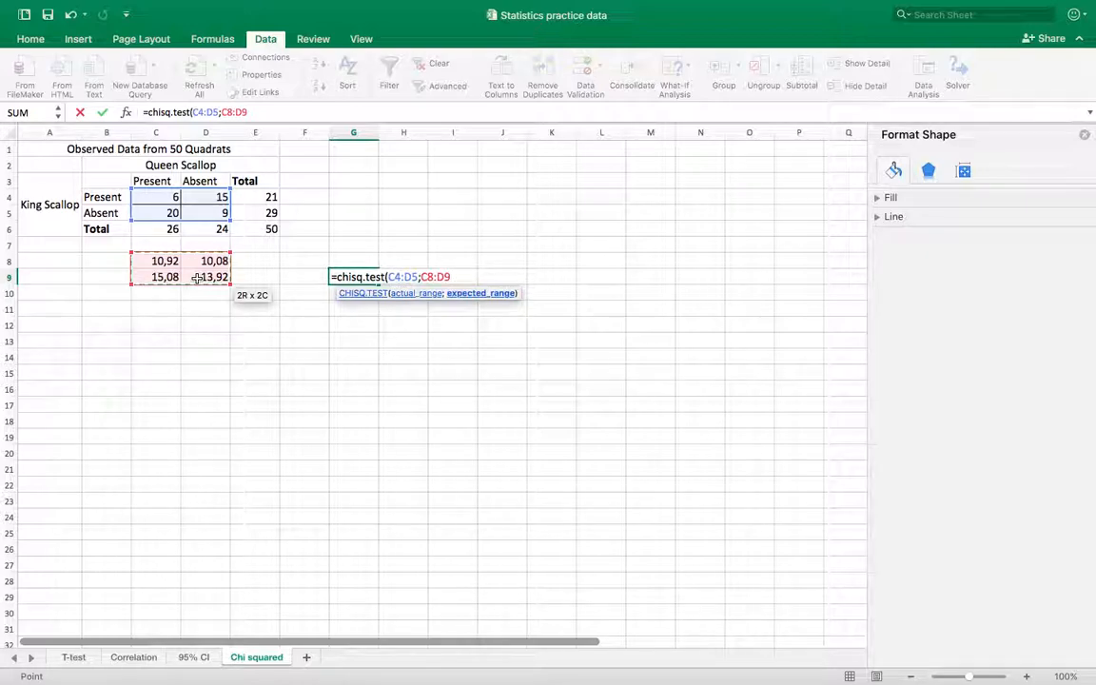
{"action": "key", "text": "Return"}
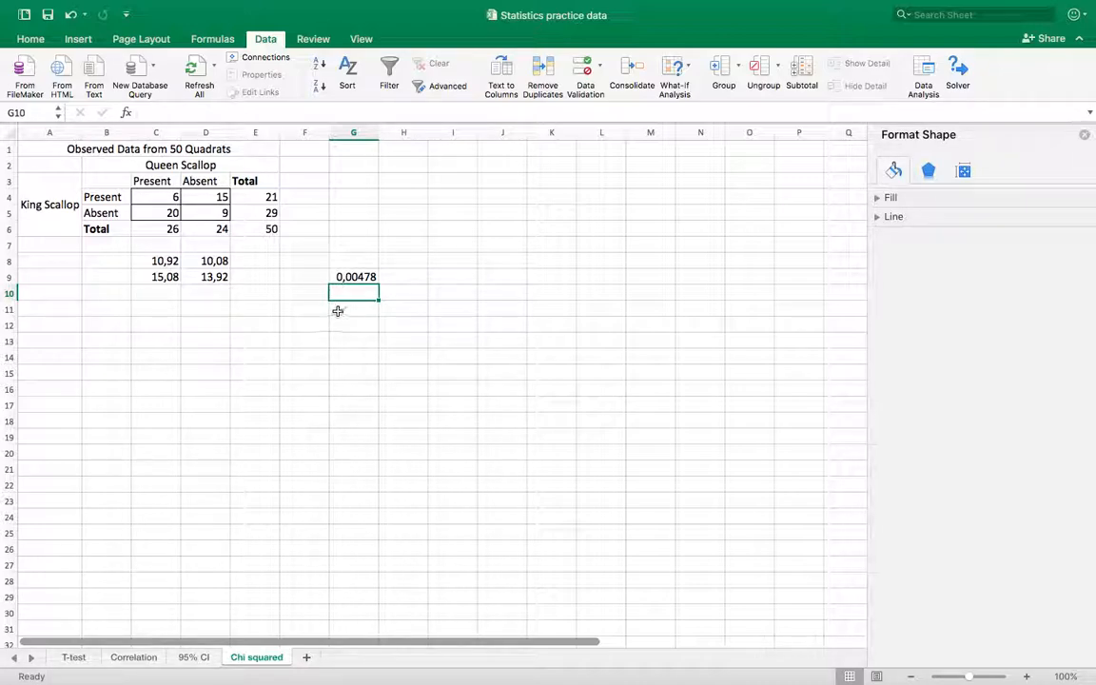
Step: Enter "H0: there is no difference between observed and expected values / the species are independent" in G6 and select the p-value in G9
{"action": "left_click", "coordinate": [364, 243]}
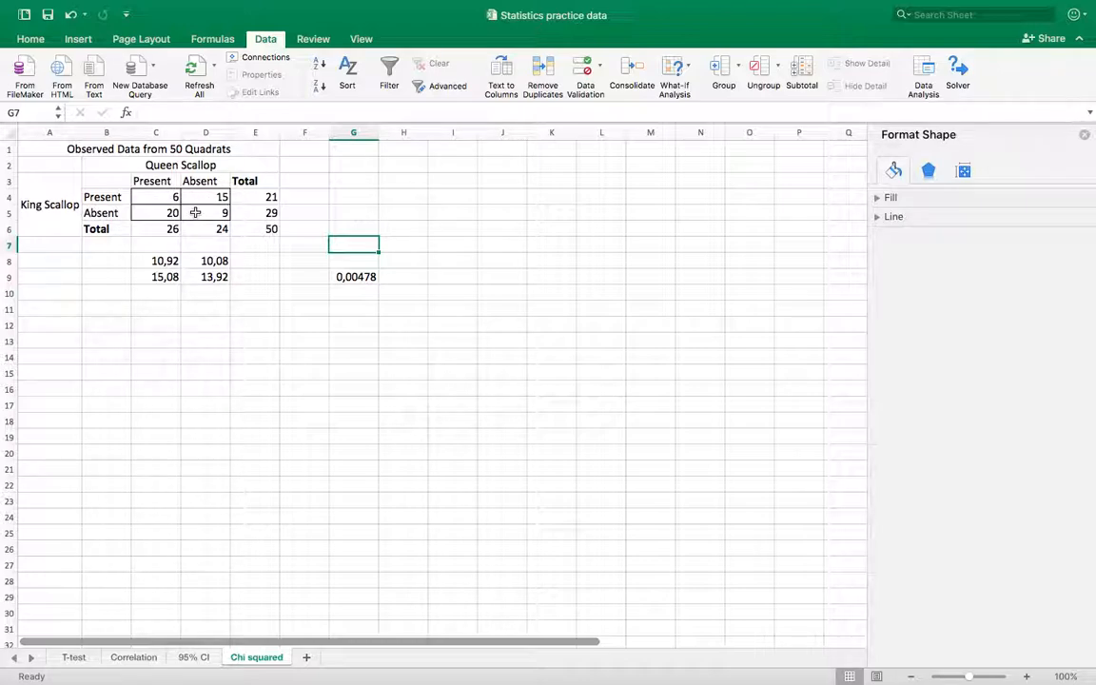
{"action": "left_click", "coordinate": [357, 231]}
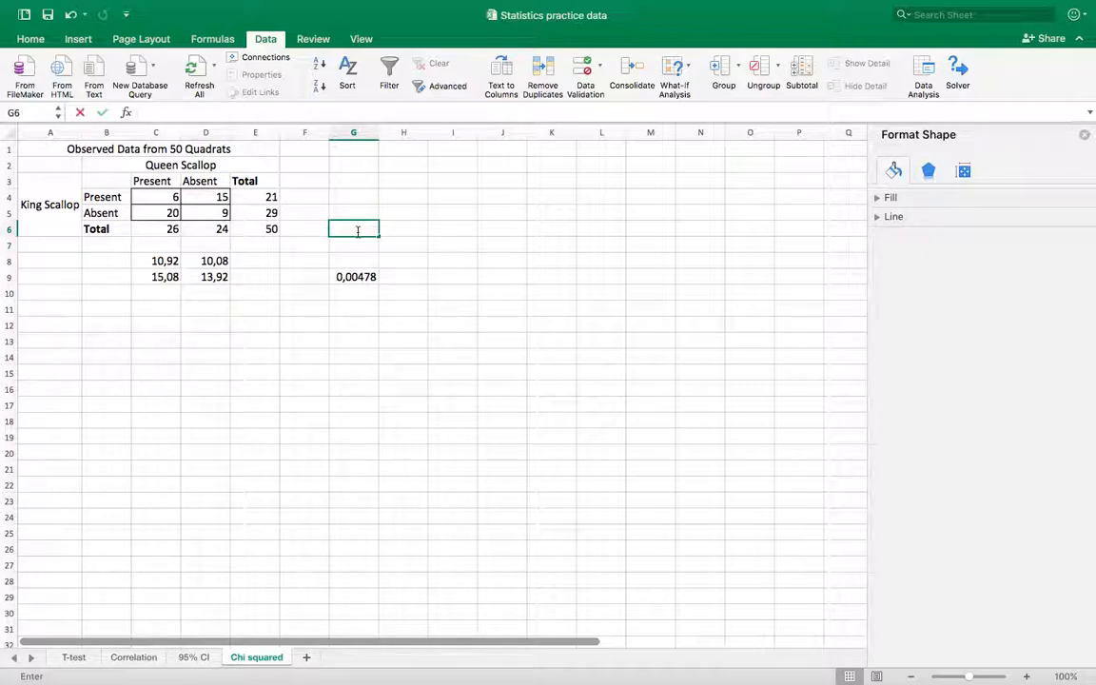
{"action": "type", "text": "H0"}
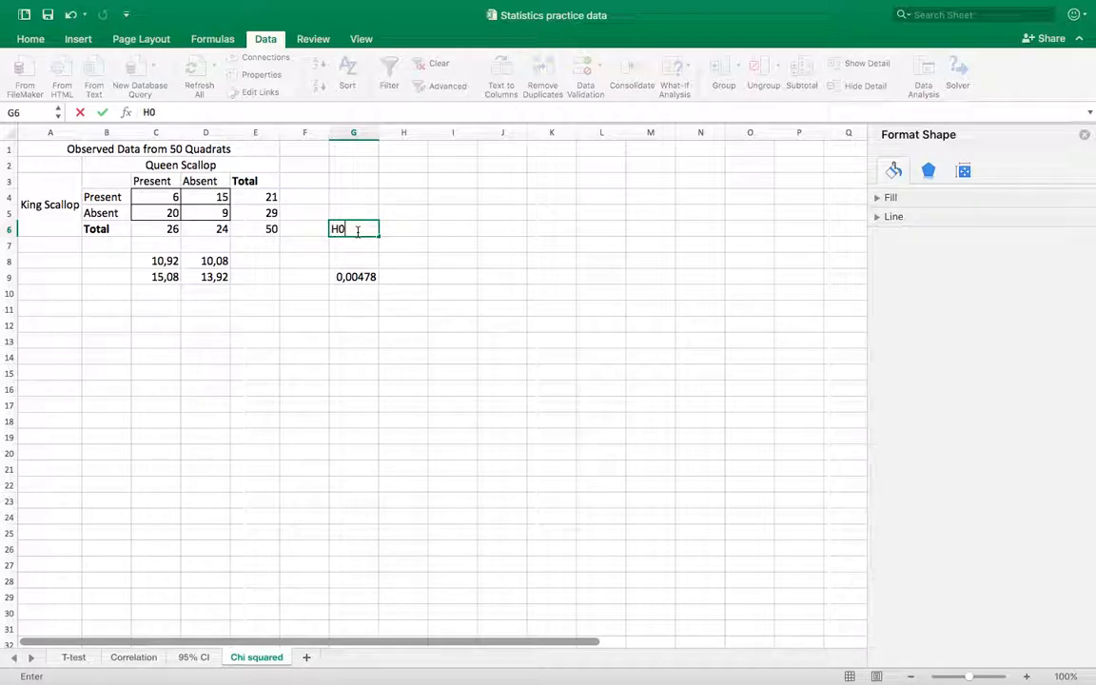
{"action": "type", "text": ": there is no"}
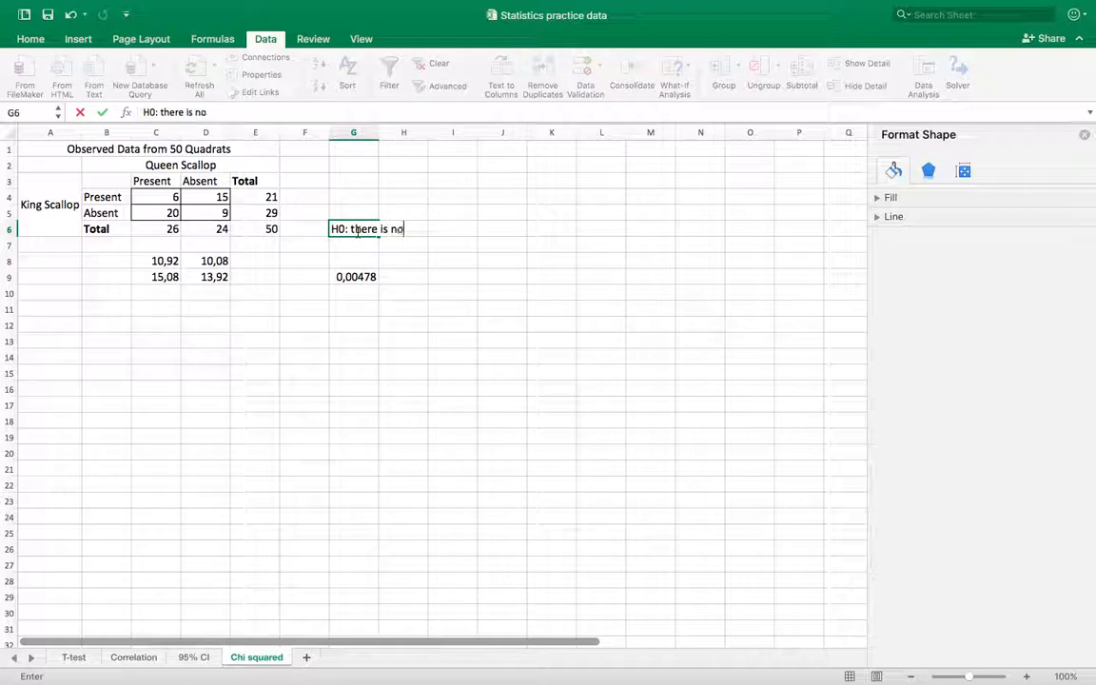
{"action": "type", "text": " diffierence be"}
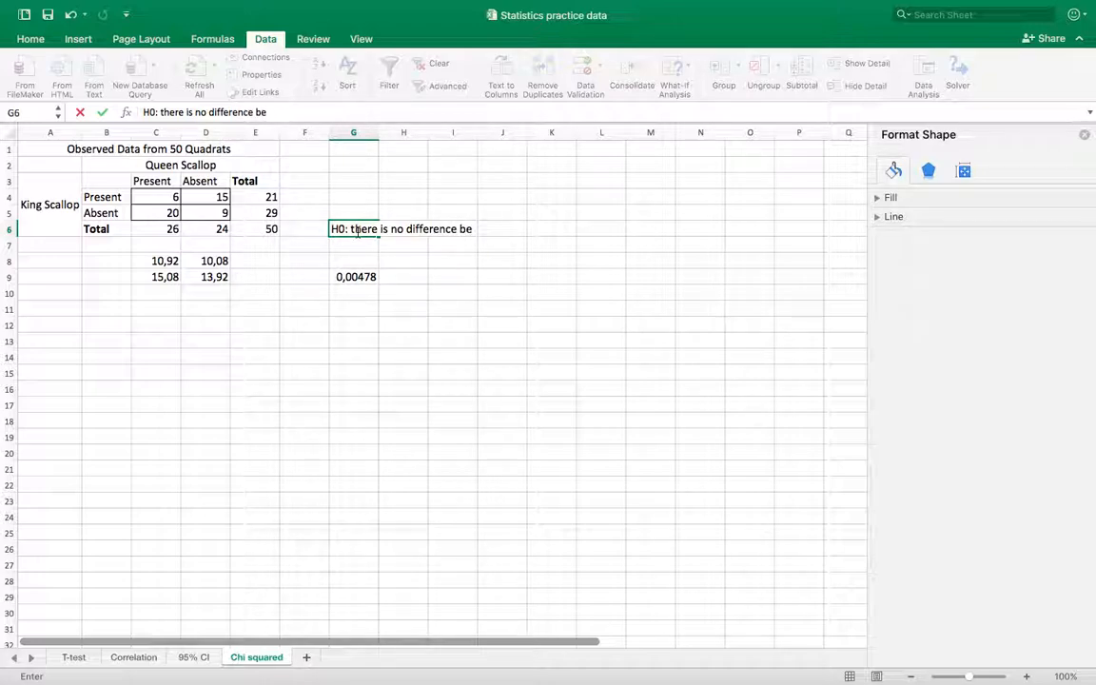
{"action": "type", "text": "tween obse"}
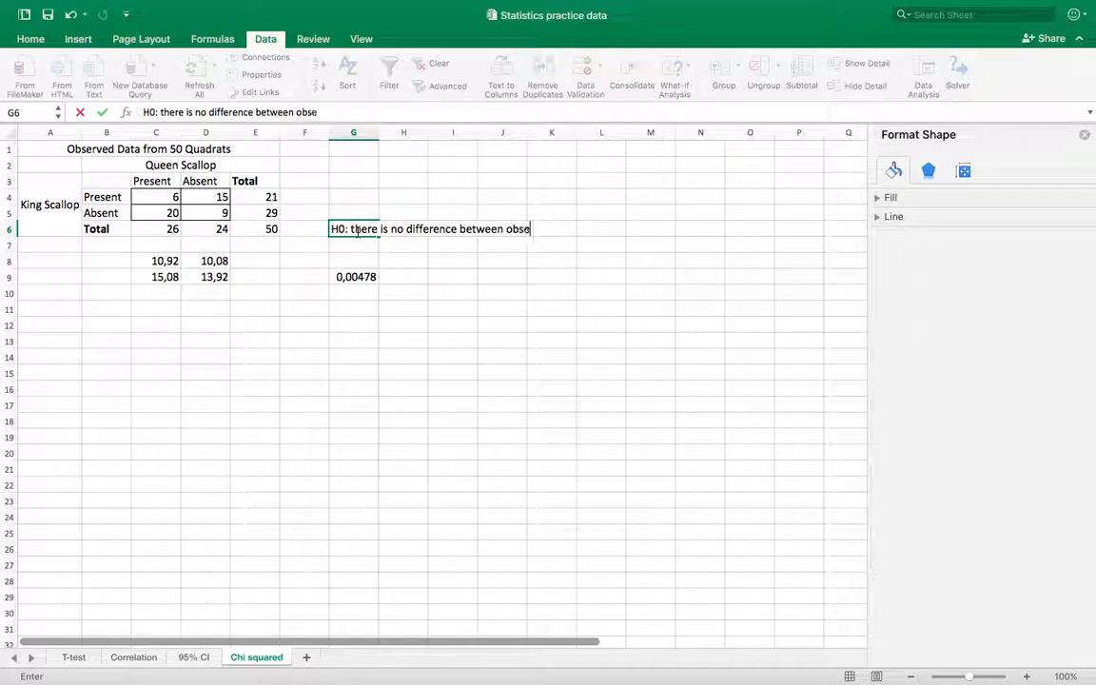
{"action": "type", "text": "rved and exp"}
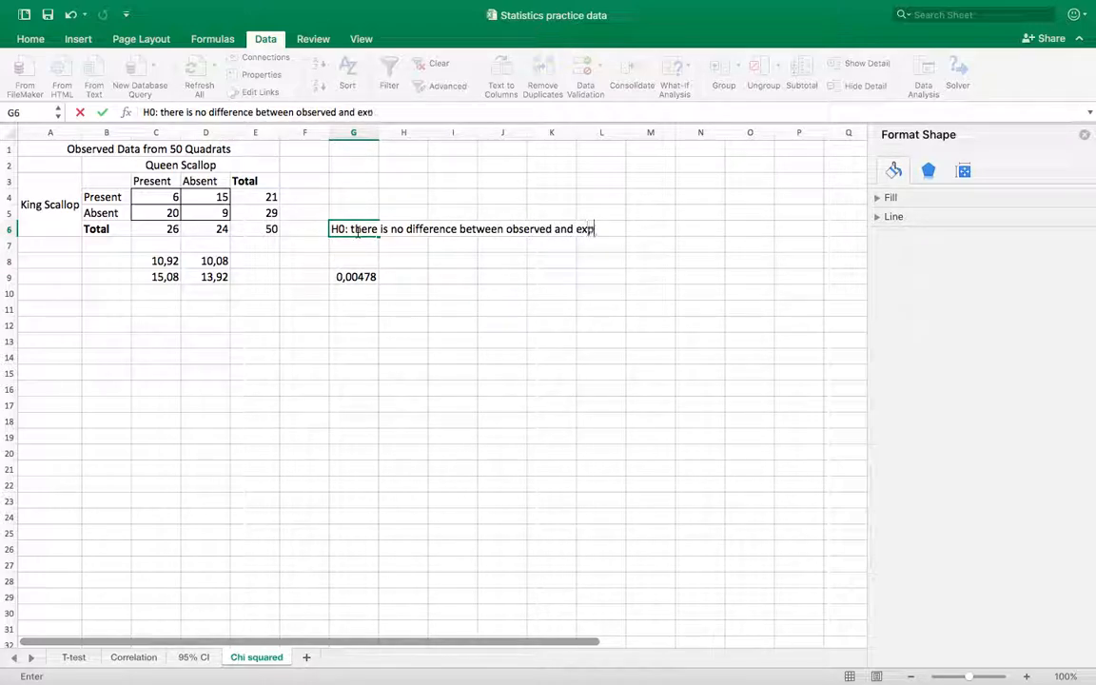
{"action": "type", "text": "ected values"}
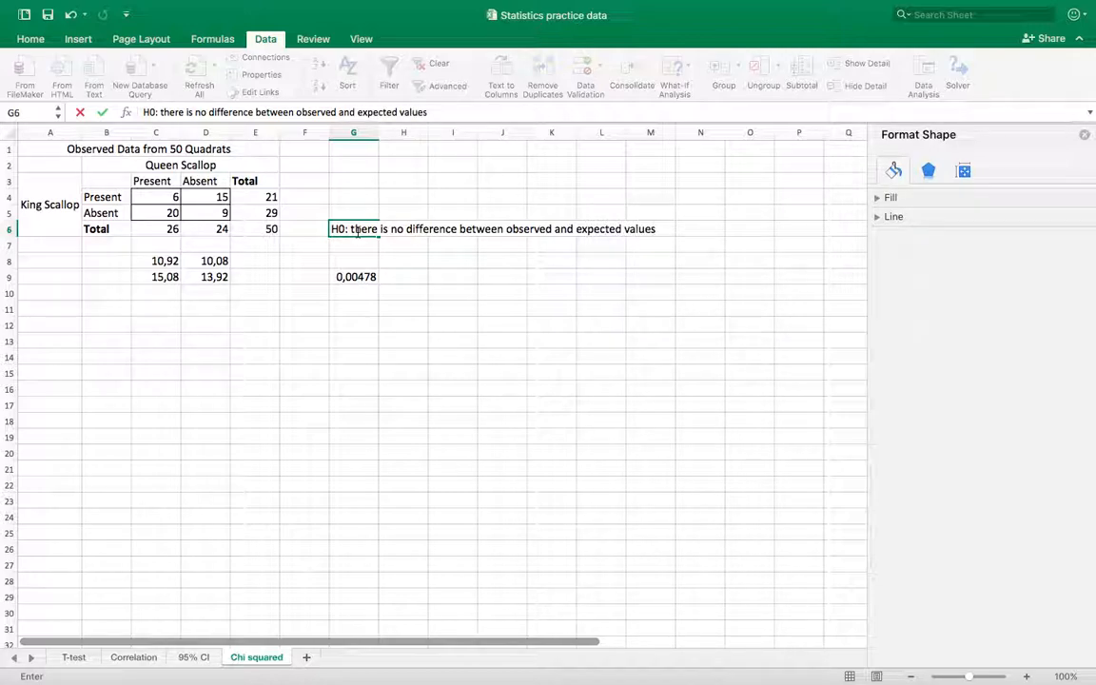
{"action": "type", "text": " / the species are in"}
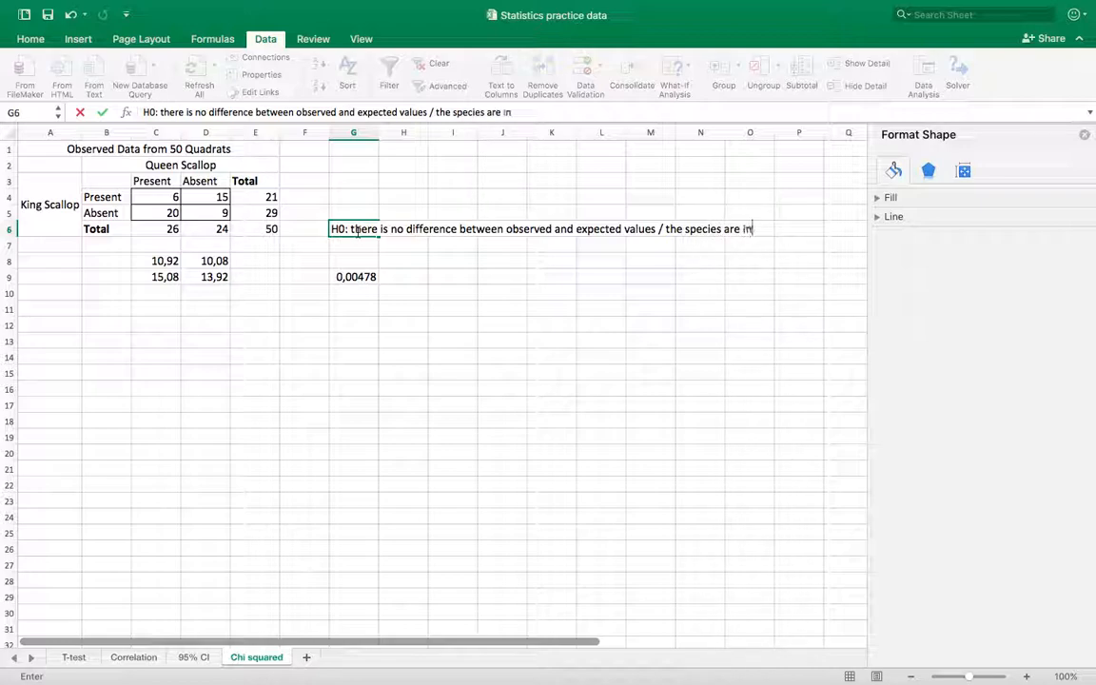
{"action": "type", "text": "dependent"}
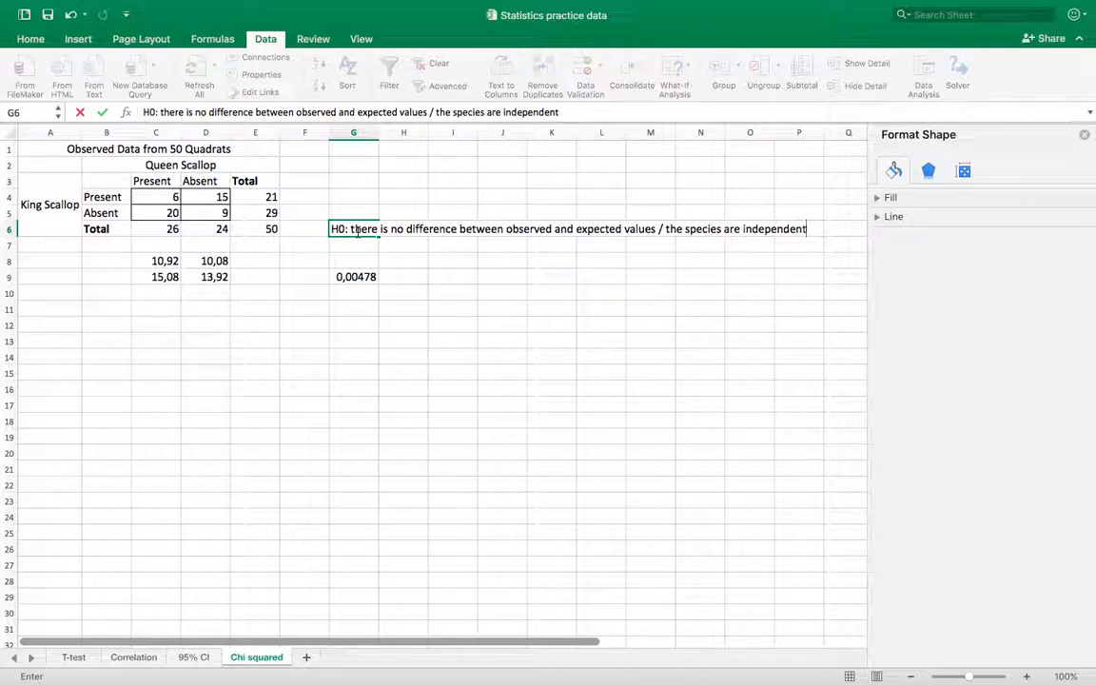
{"action": "left_click", "coordinate": [387, 246]}
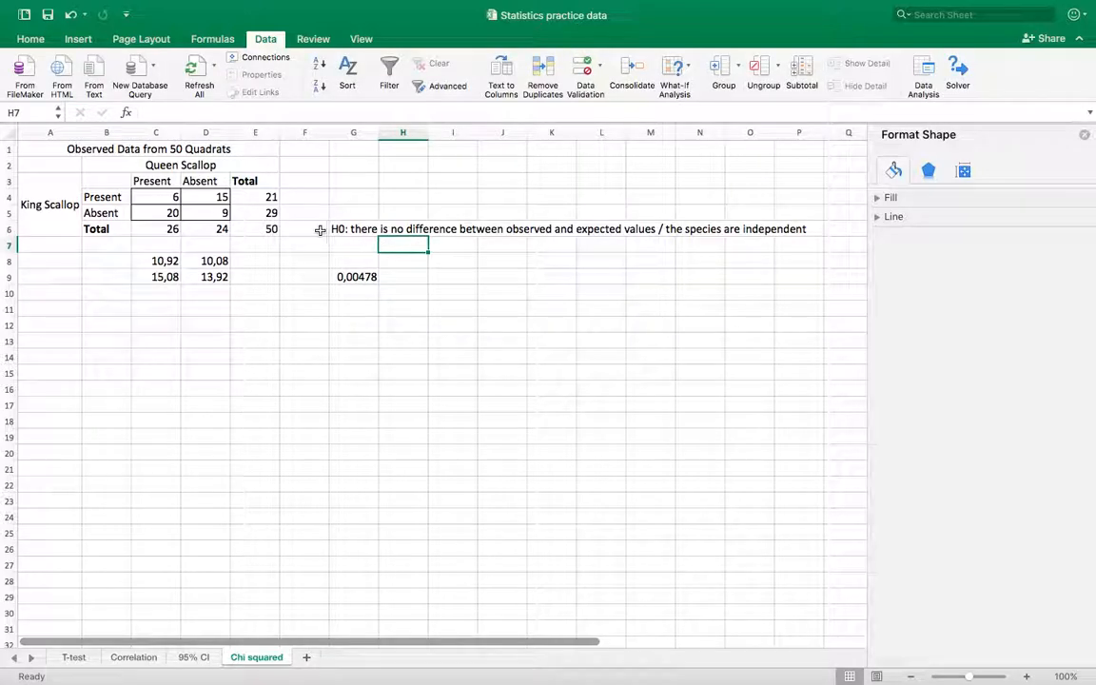
{"action": "left_click", "coordinate": [340, 277]}
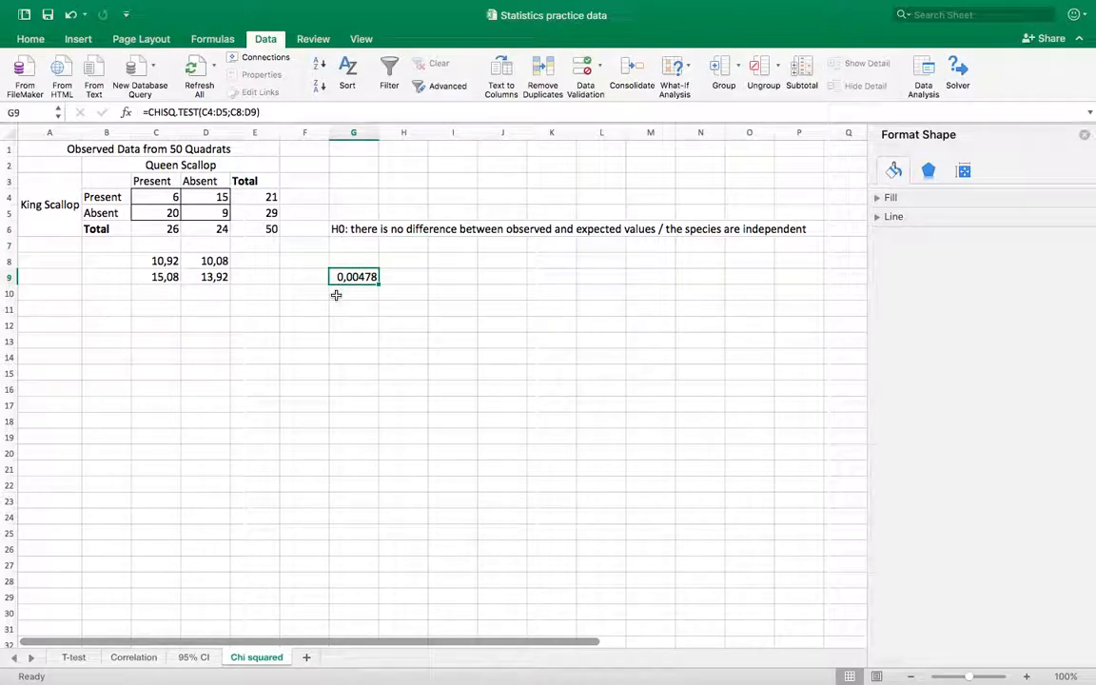